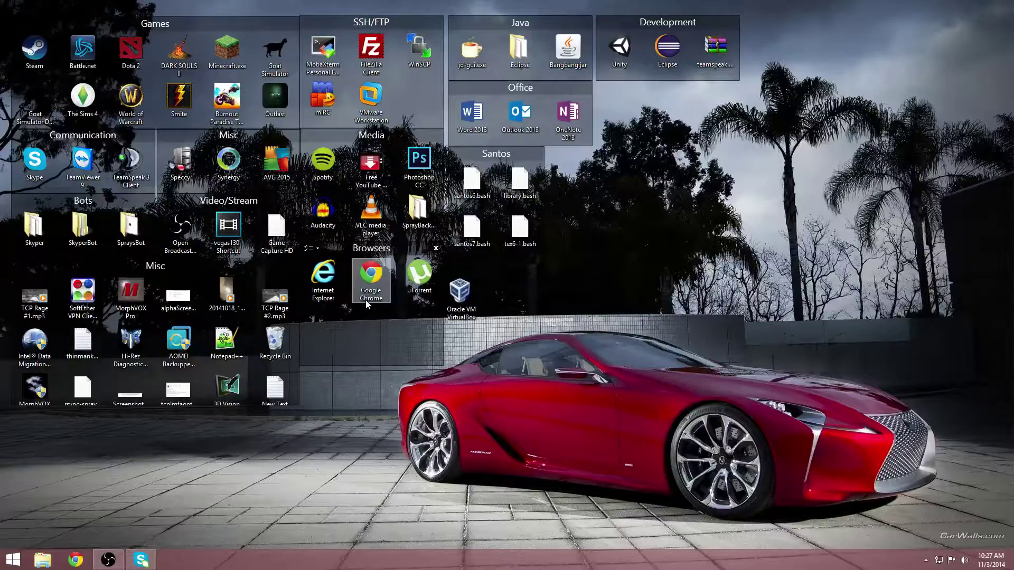
Step: Launch Google Chrome from the Browsers group on the Windows desktop
double_click(368, 291)
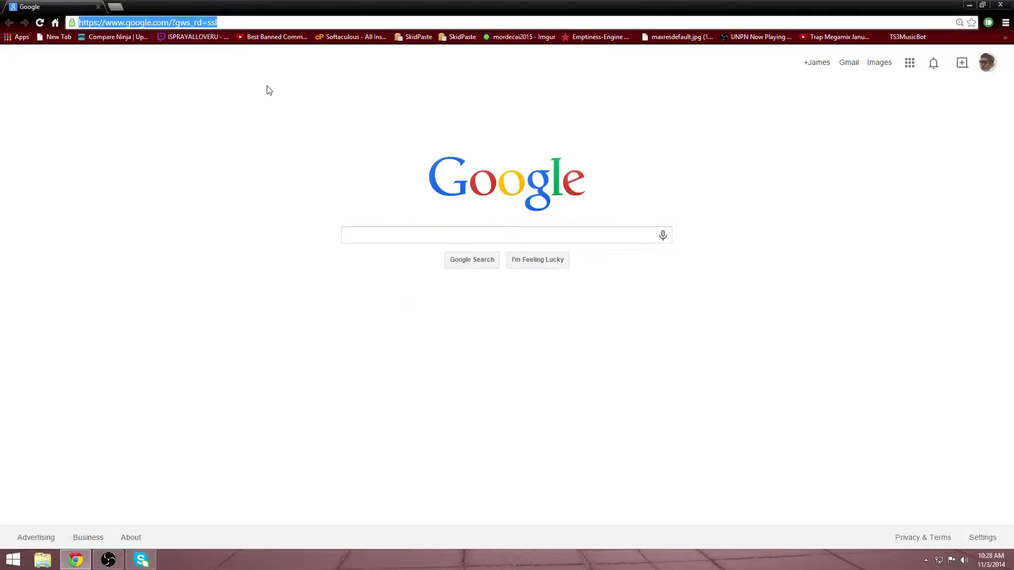
Step: Load the virtualbox.org website in Chrome's address bar
type("vi")
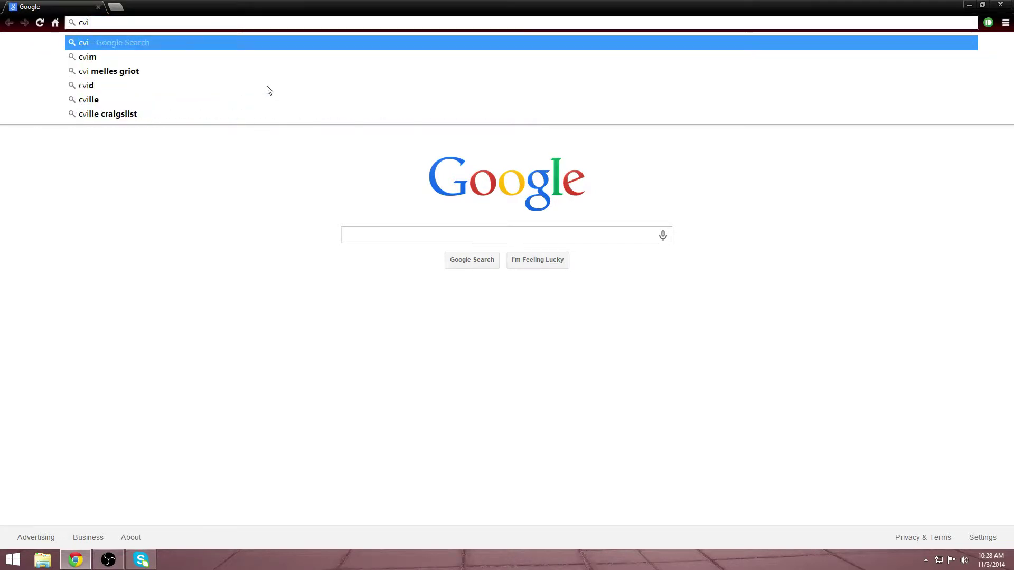
type("rtal")
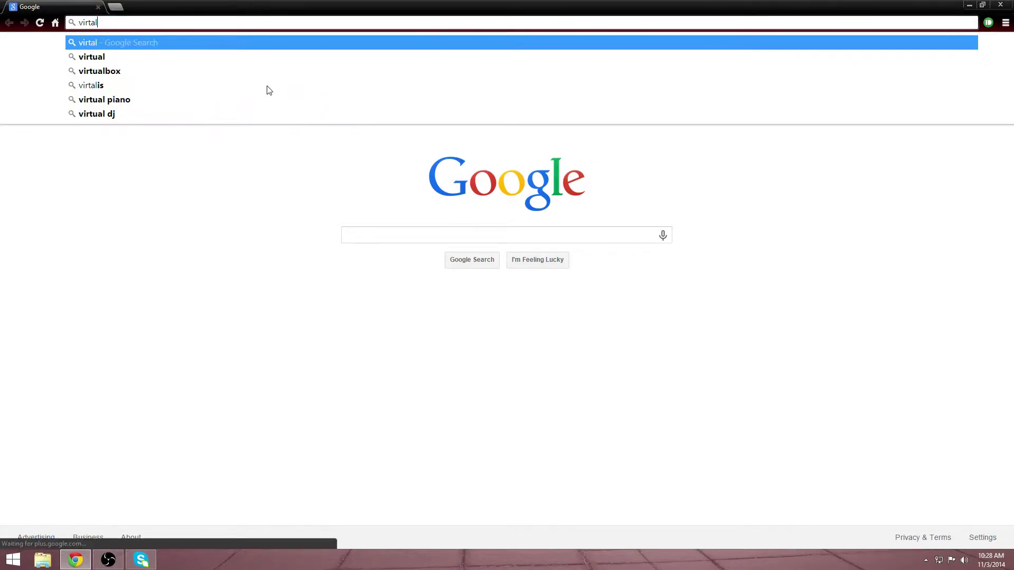
key("BackSpace")
key("BackSpace")
type("ua")
key("Return")
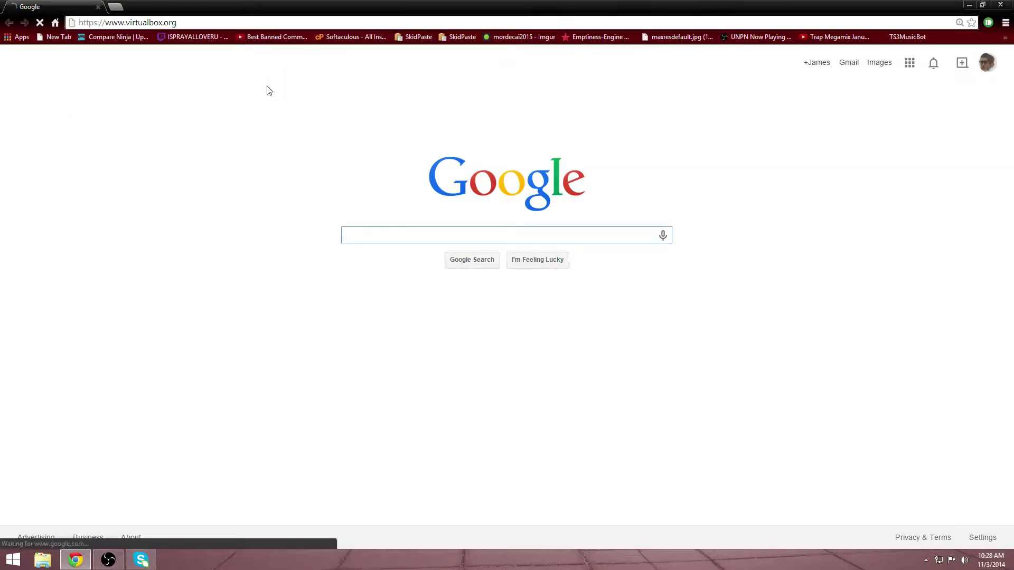
Step: Start downloading the VirtualBox 4.3.18 installer for Windows hosts from the Downloads page
left_click(45, 181)
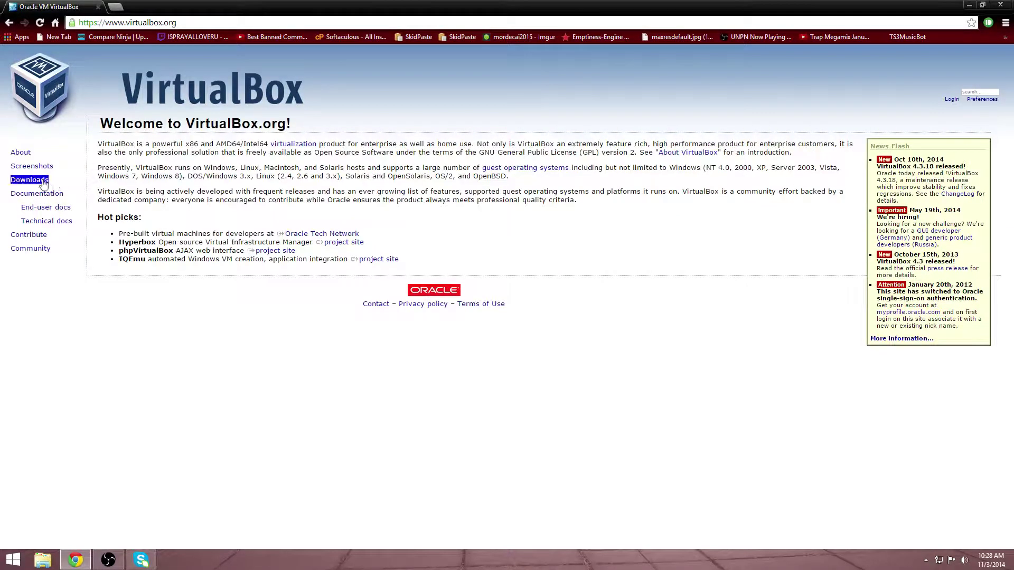
left_click(304, 206)
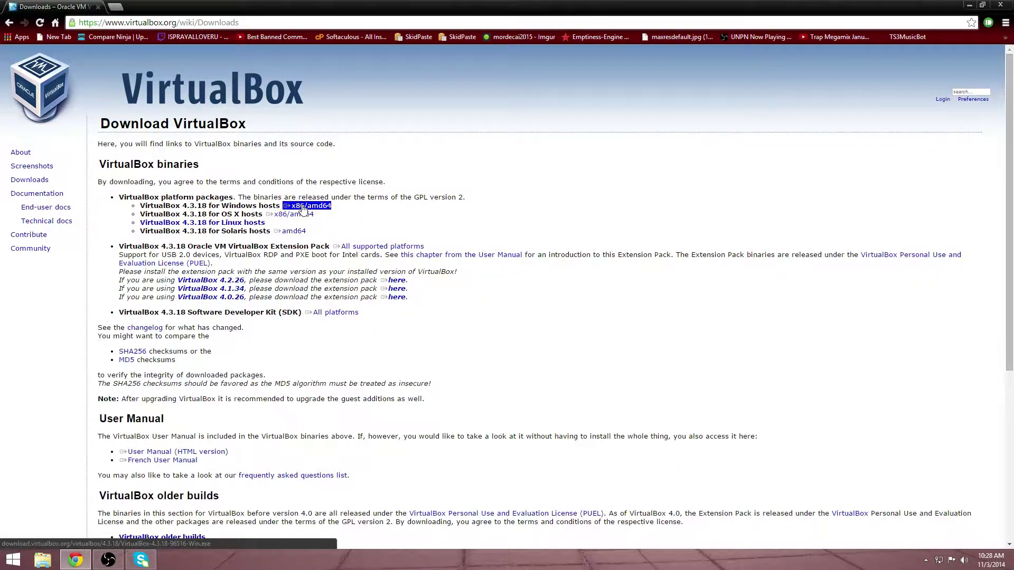
left_click(1005, 22)
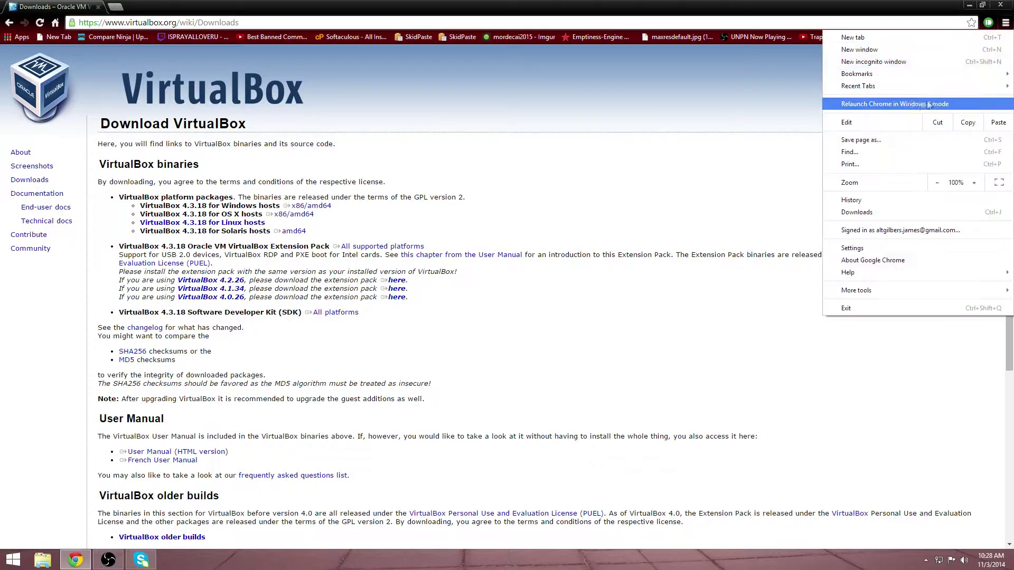
Step: Run the downloaded VirtualBox installer, then cancel and close its setup wizard
left_click(877, 215)
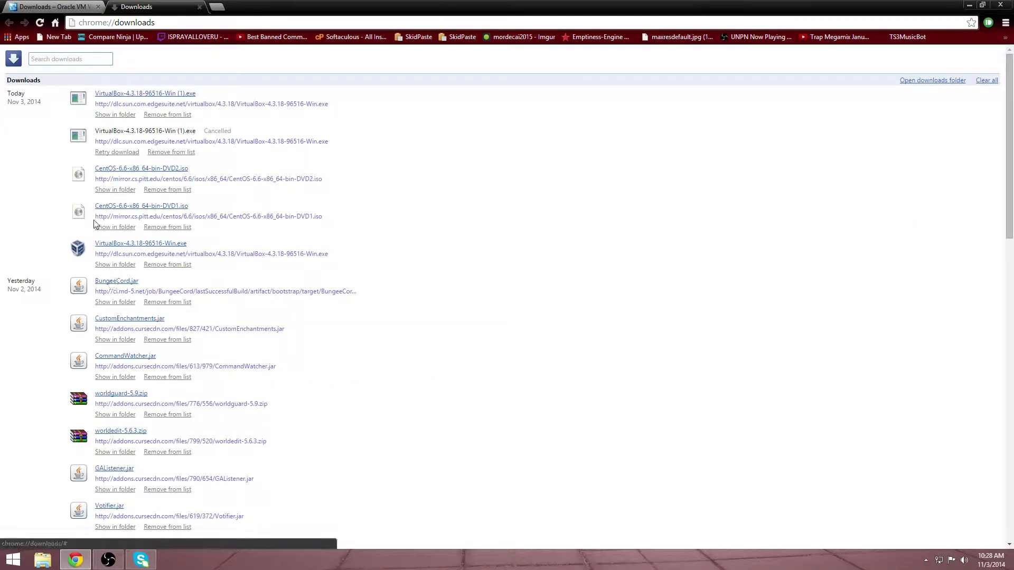
left_click(115, 246)
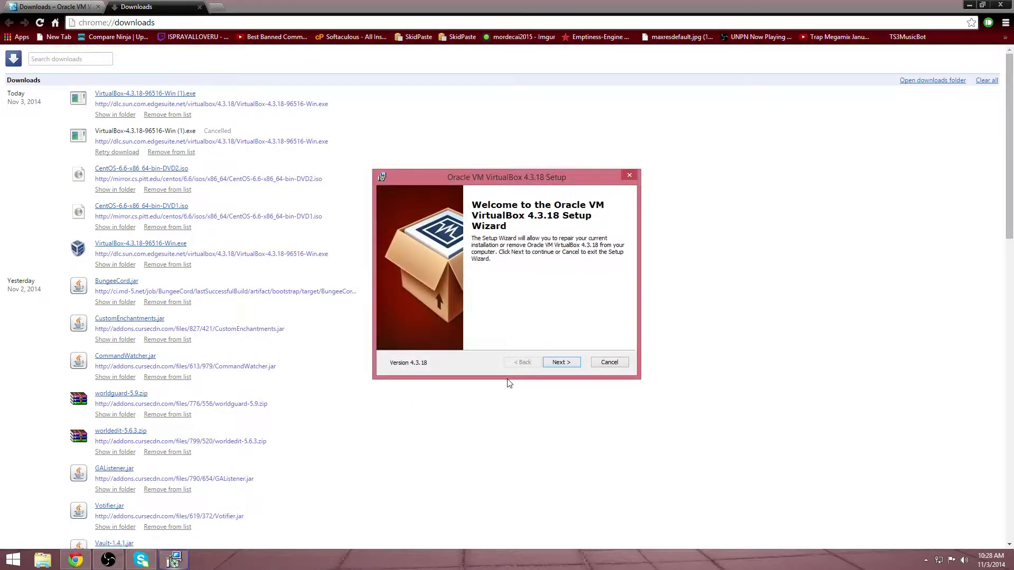
left_click(559, 362)
left_click(609, 363)
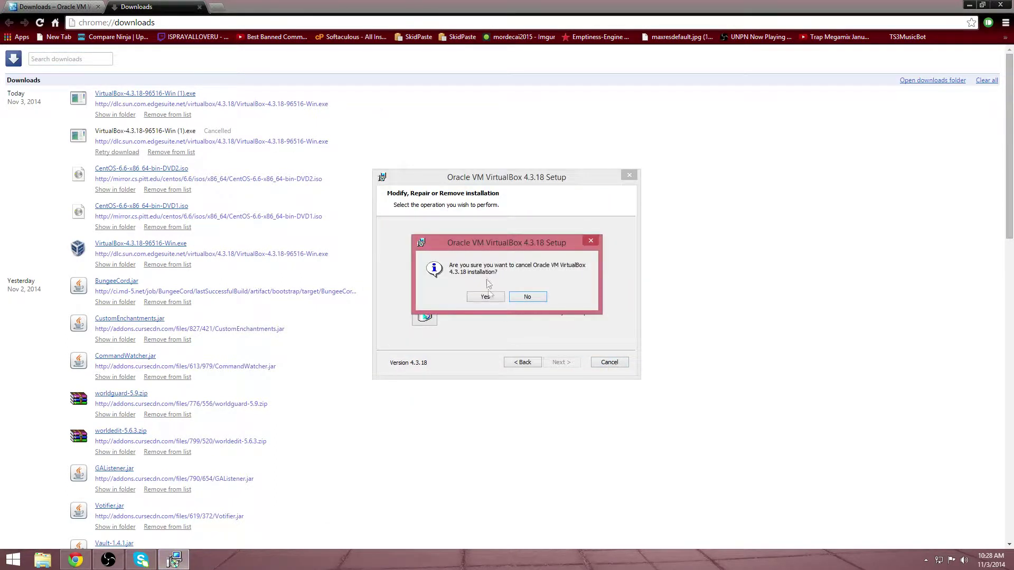
left_click(486, 295)
left_click(561, 362)
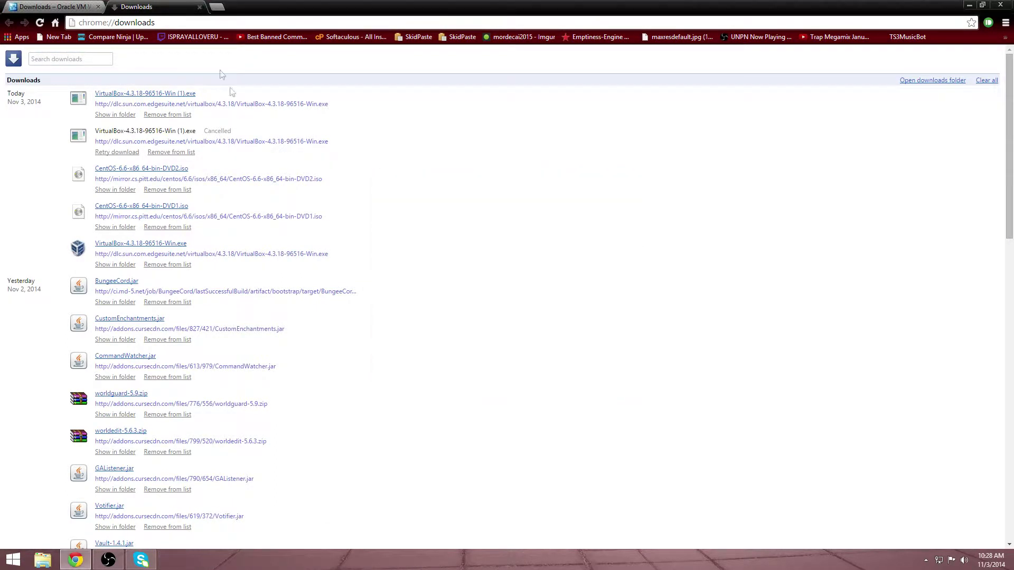
Step: Close the downloads tab, restore and minimize Chrome, then bring it back
left_click(199, 7)
double_click(263, 5)
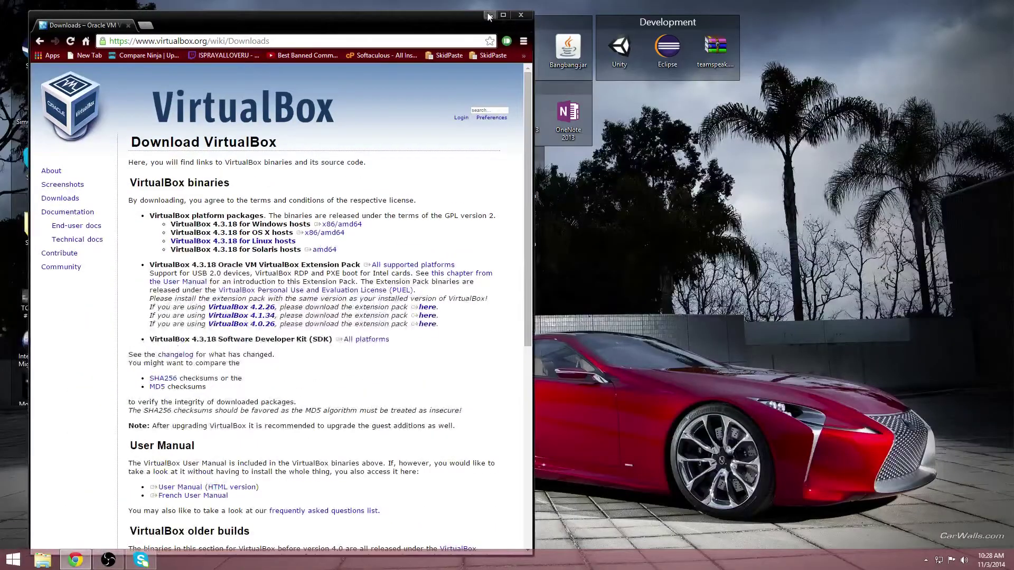
left_click(489, 13)
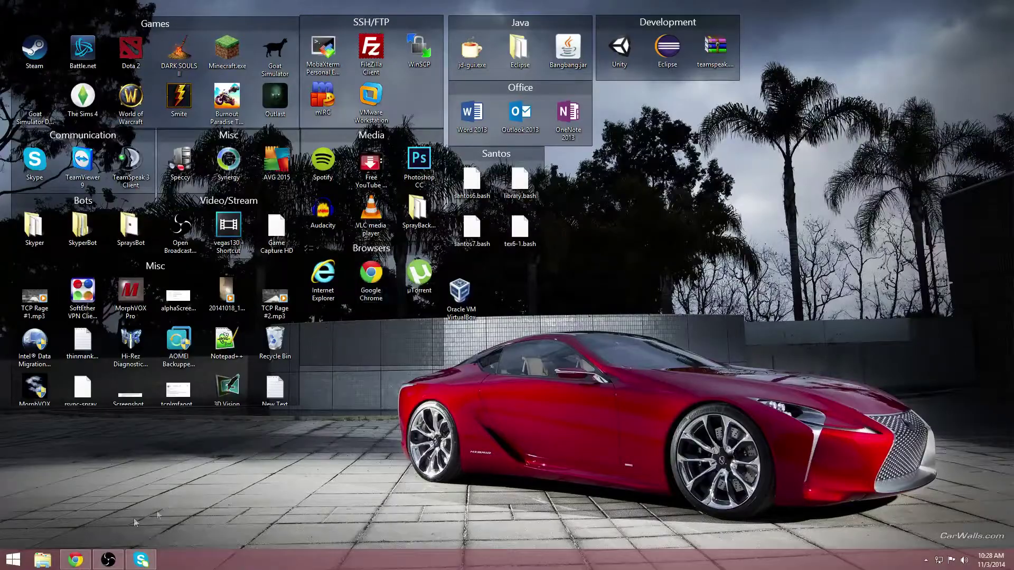
left_click(74, 559)
double_click(332, 19)
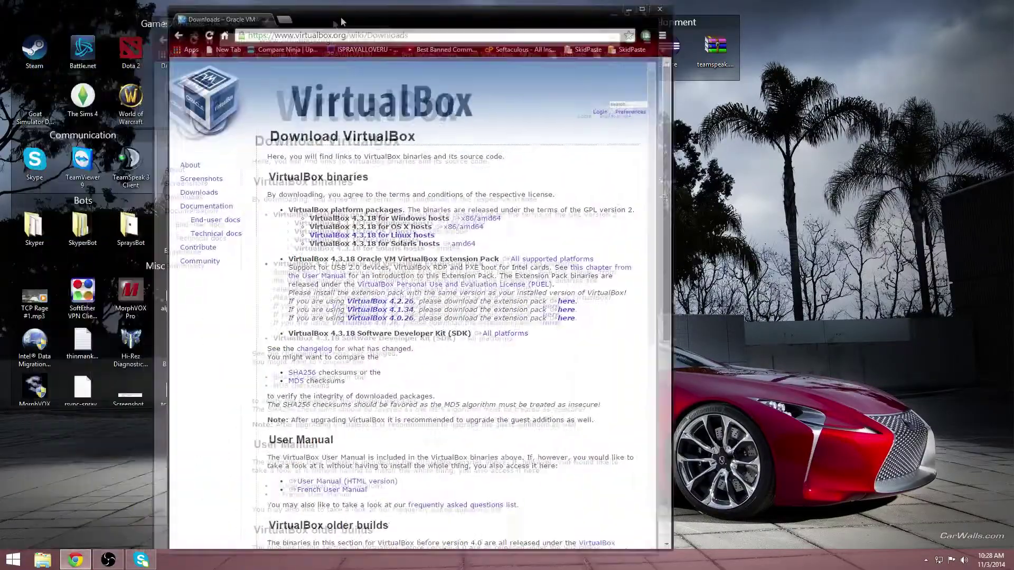
left_click(110, 10)
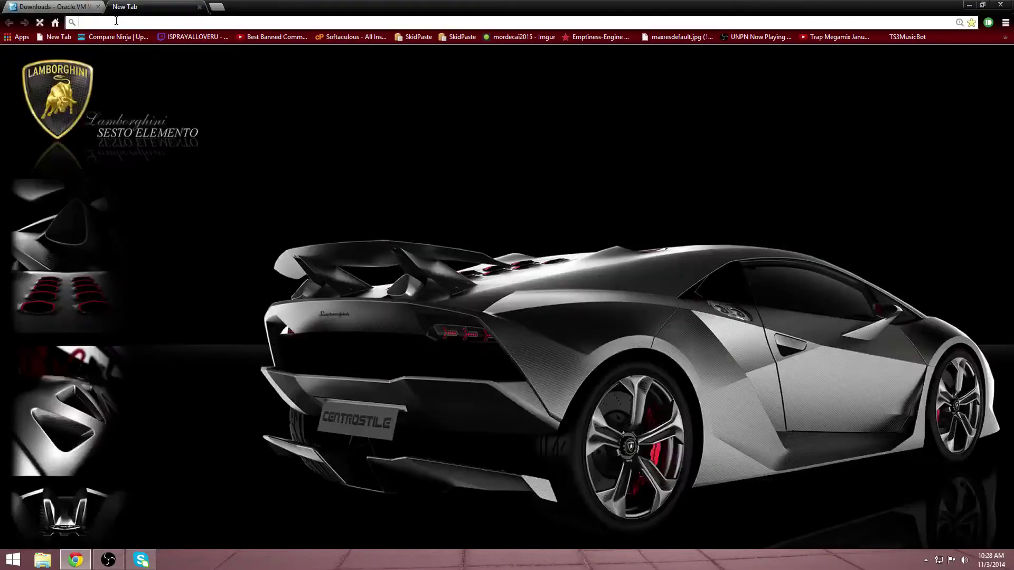
type("www/ce")
key("BackSpace")
key("BackSpace")
key("BackSpace")
type(".c")
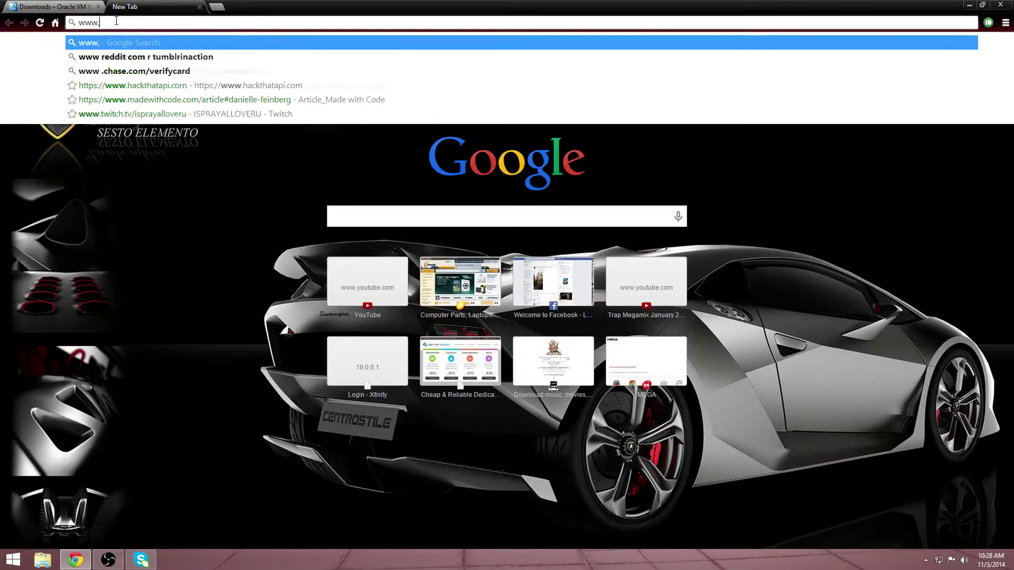
type("en")
key("Return")
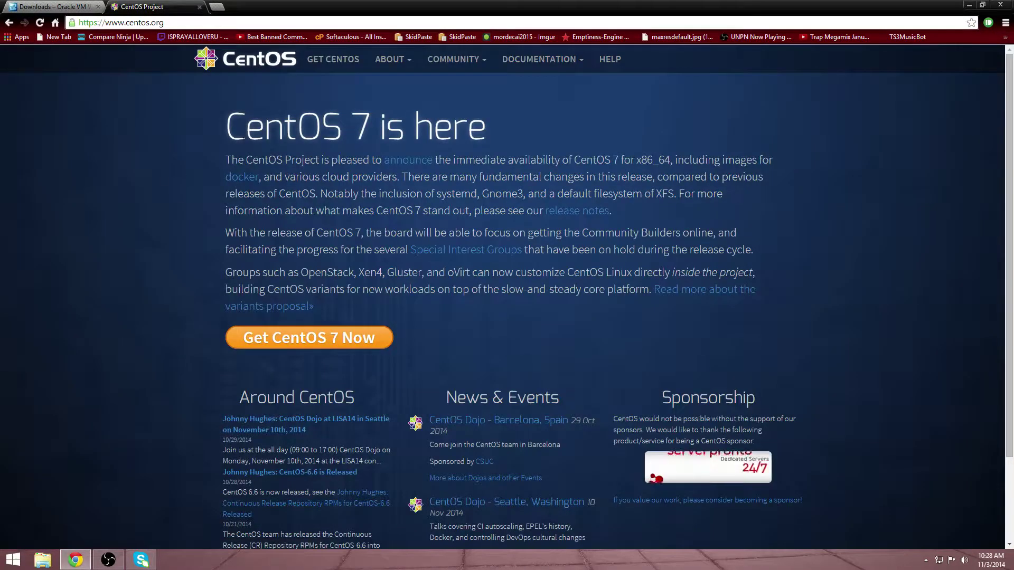
triple_click(219, 149)
left_click(219, 150)
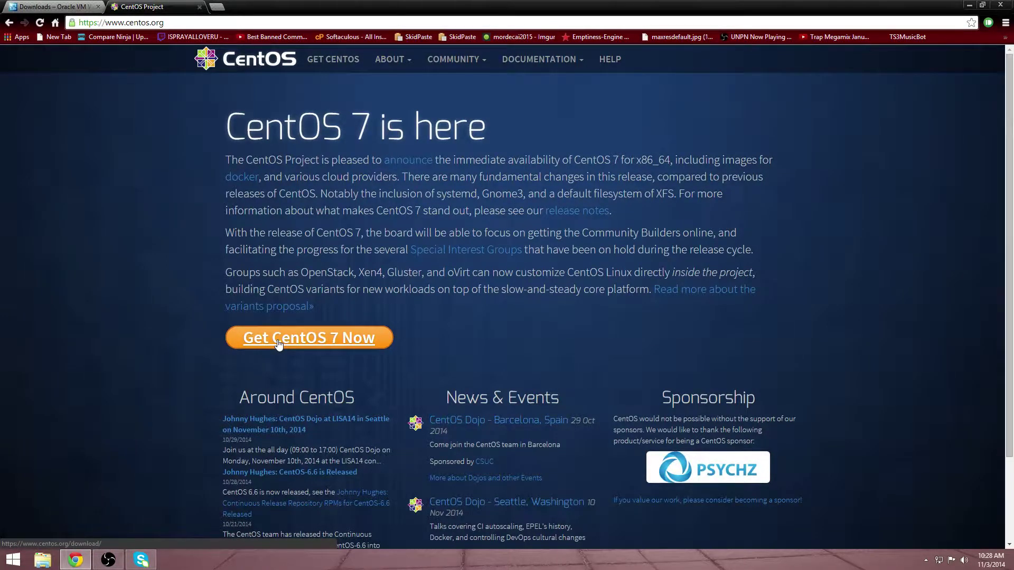
Step: Follow Get CentOS, alternative downloads and CentOS-6 x86_64 to the mirror.cs.pitt.edu ISO listing
left_click(278, 342)
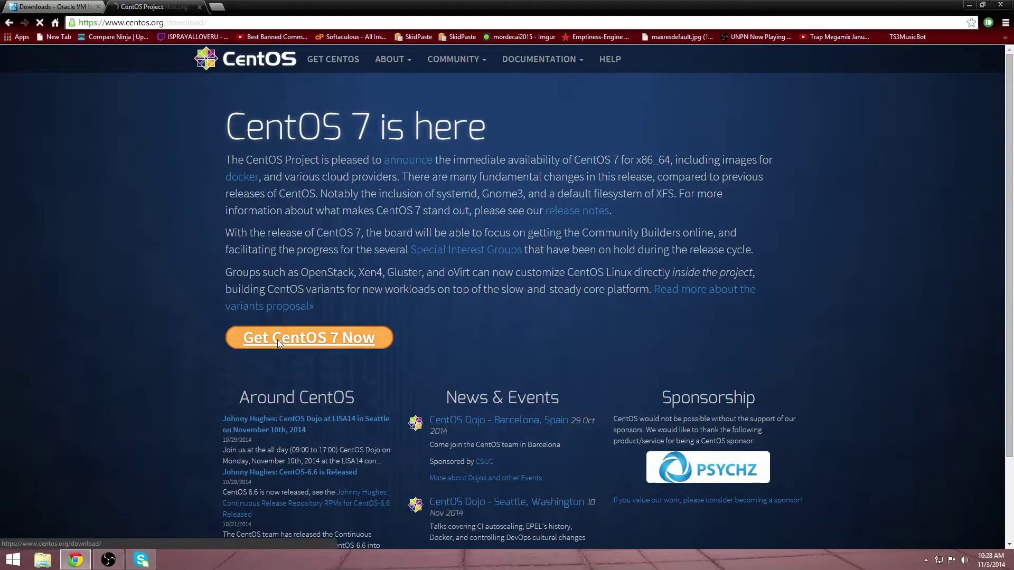
left_click(405, 299)
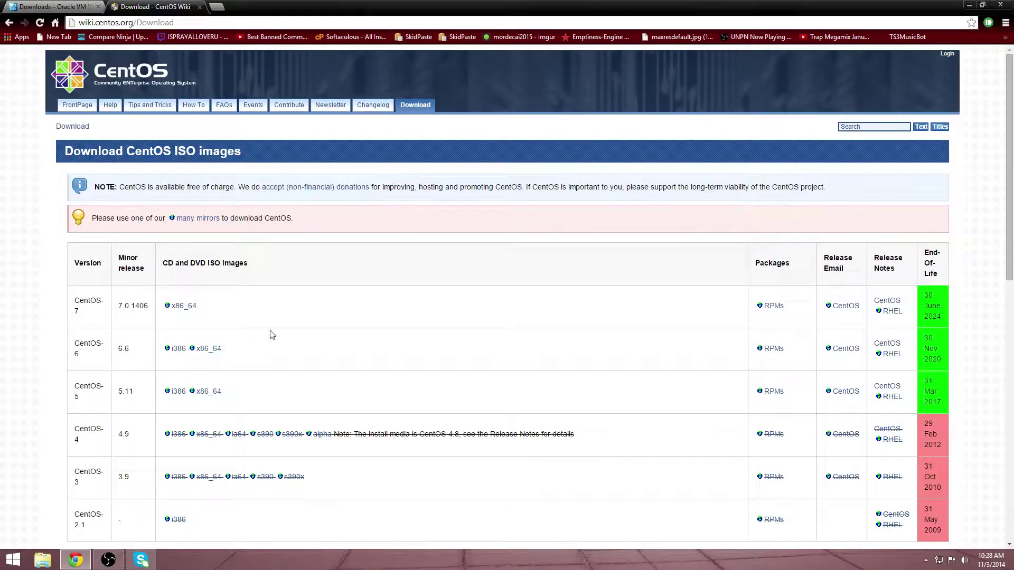
left_click_drag(217, 365, 200, 358)
left_click(217, 350)
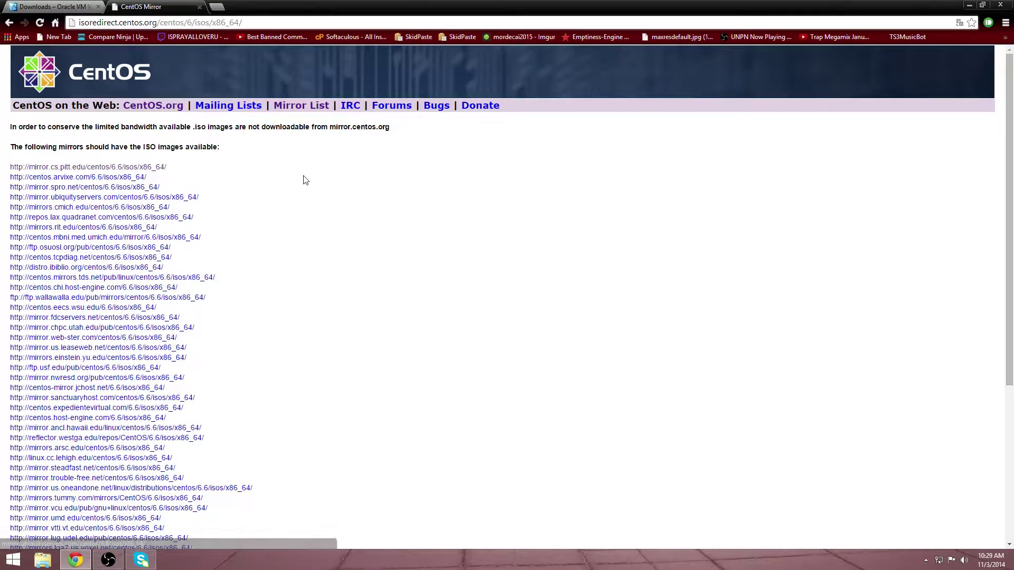
left_click(154, 166)
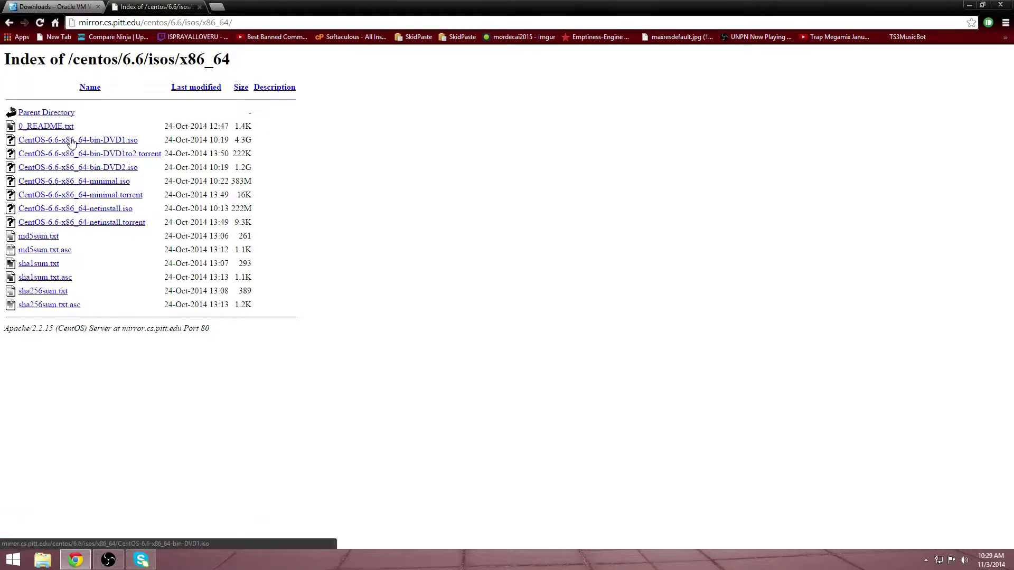
Step: Start downloading CentOS-6.6-x86_64-bin-DVD1.iso, then cancel it from the download shelf
left_click(102, 140)
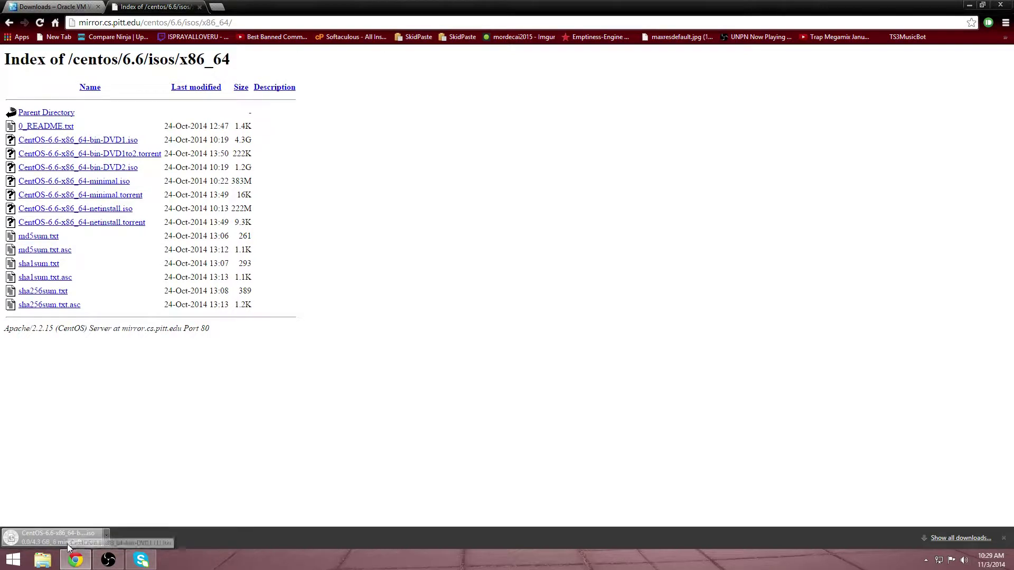
left_click(109, 533)
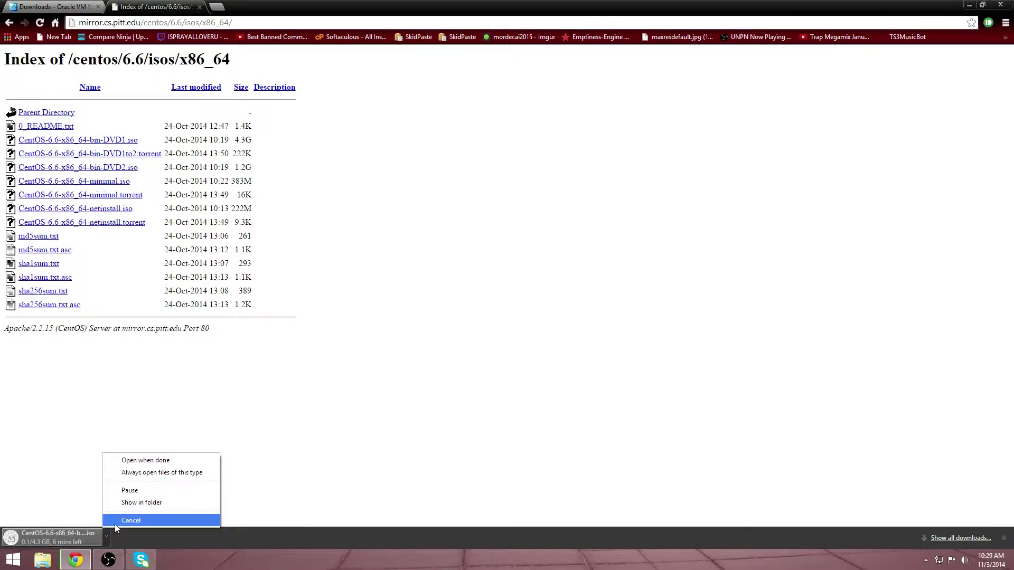
left_click(115, 523)
Step: Restore Chrome from full screen, move it right, and minimize it
double_click(329, 7)
left_click_drag(336, 11, 525, 13)
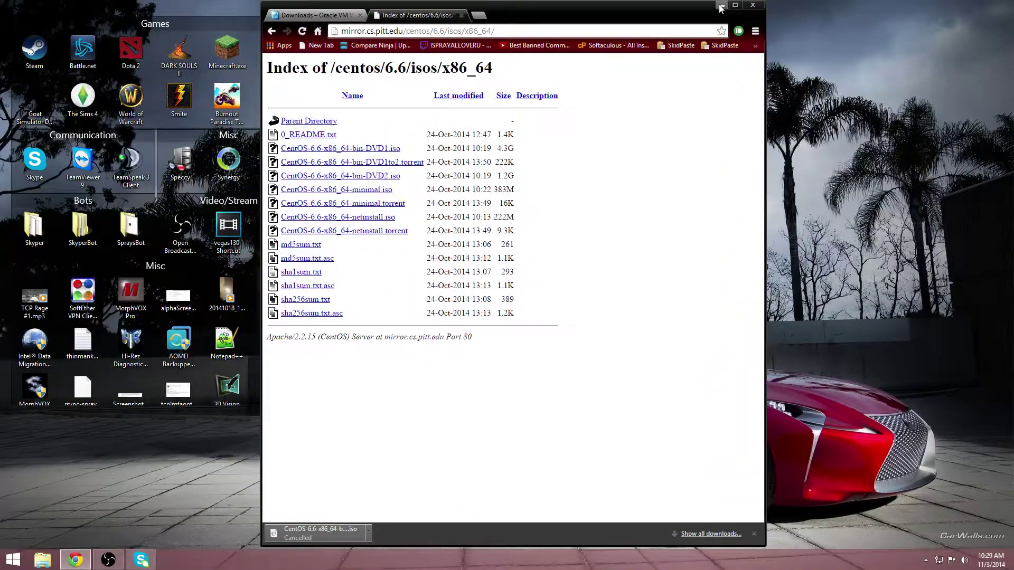
left_click(720, 6)
Step: Launch Oracle VM VirtualBox and start a new machine named CentoLin
double_click(461, 295)
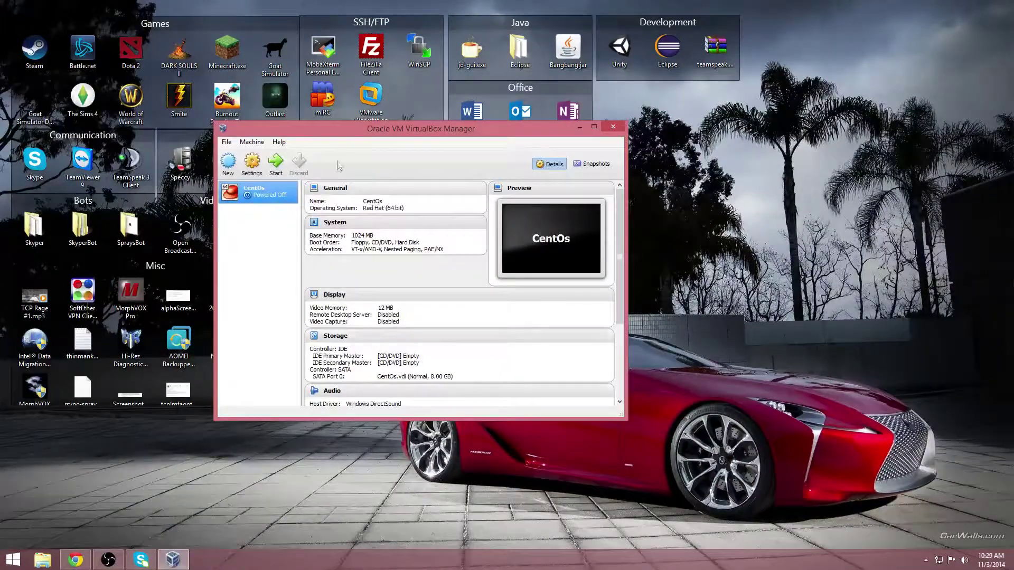
left_click(351, 178)
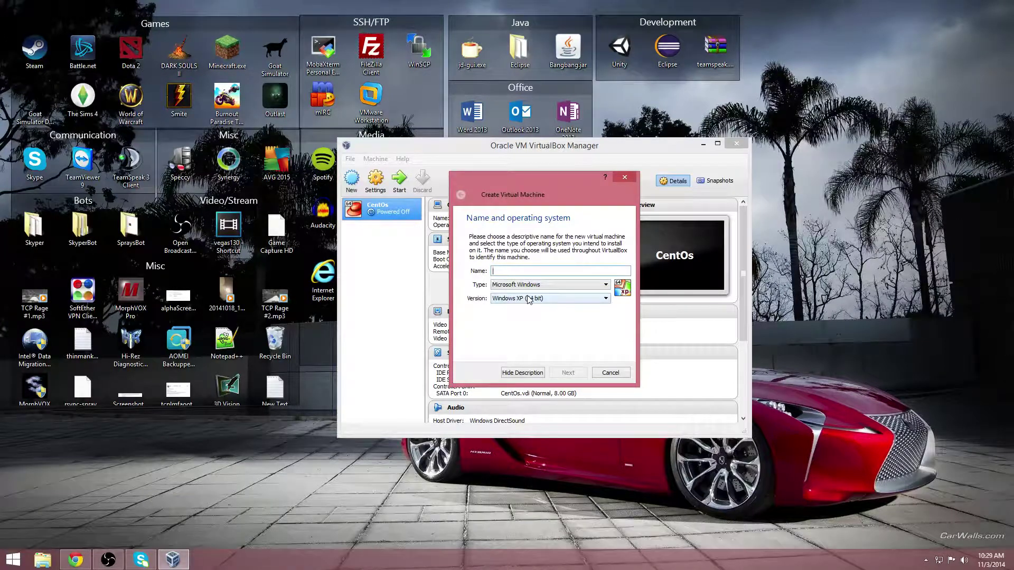
type("EzLinux")
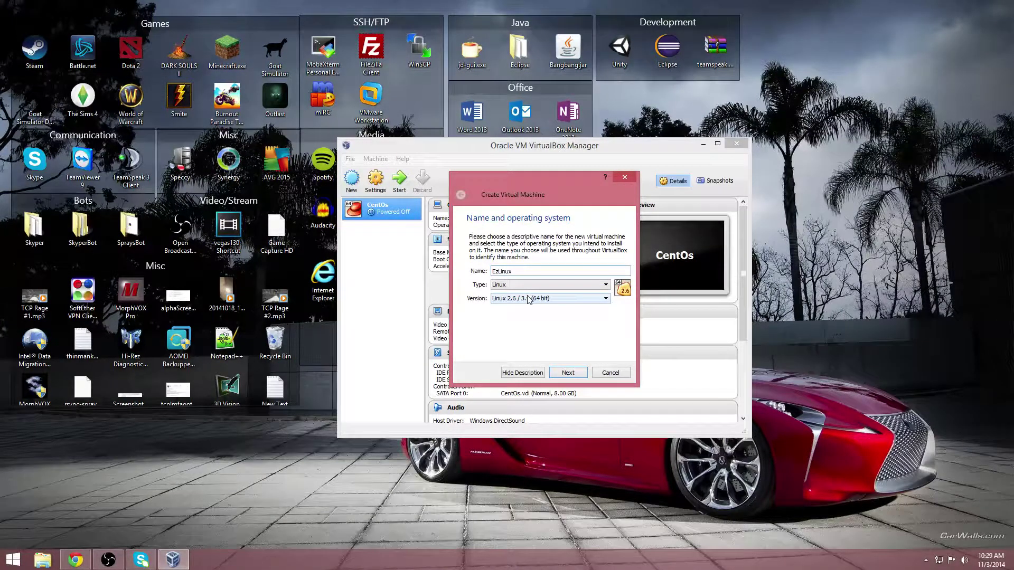
key("BackSpace")
type("CentoLin")
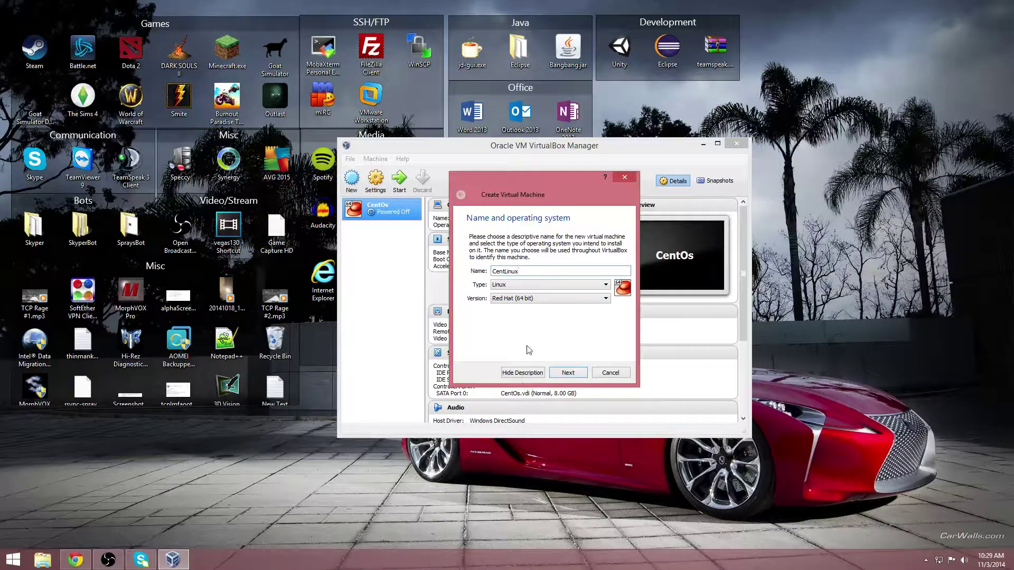
Step: Keep Red Hat (64 bit), reach the memory step, then cancel and restart the New wizard
left_click(524, 298)
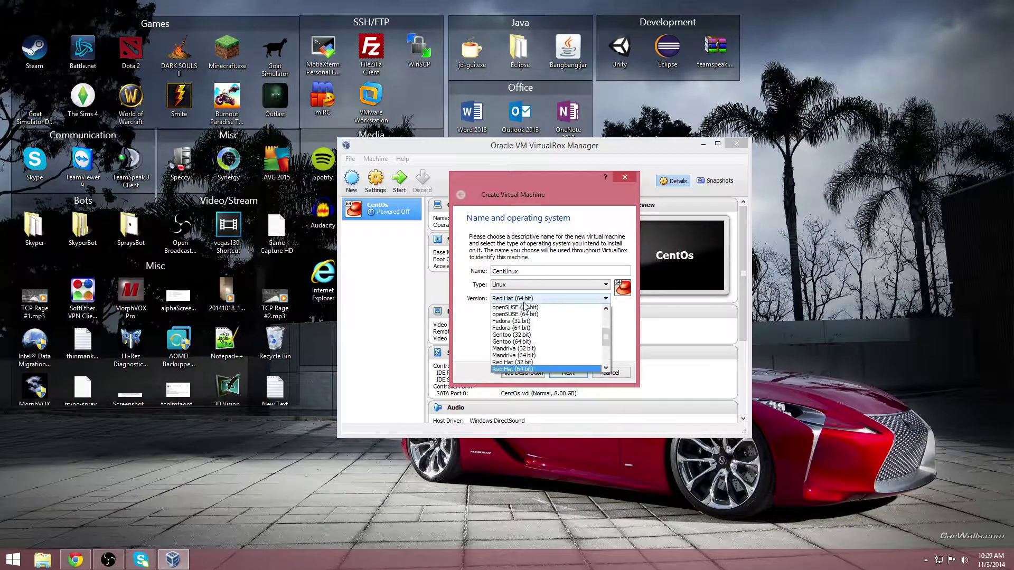
left_click(474, 344)
left_click(568, 373)
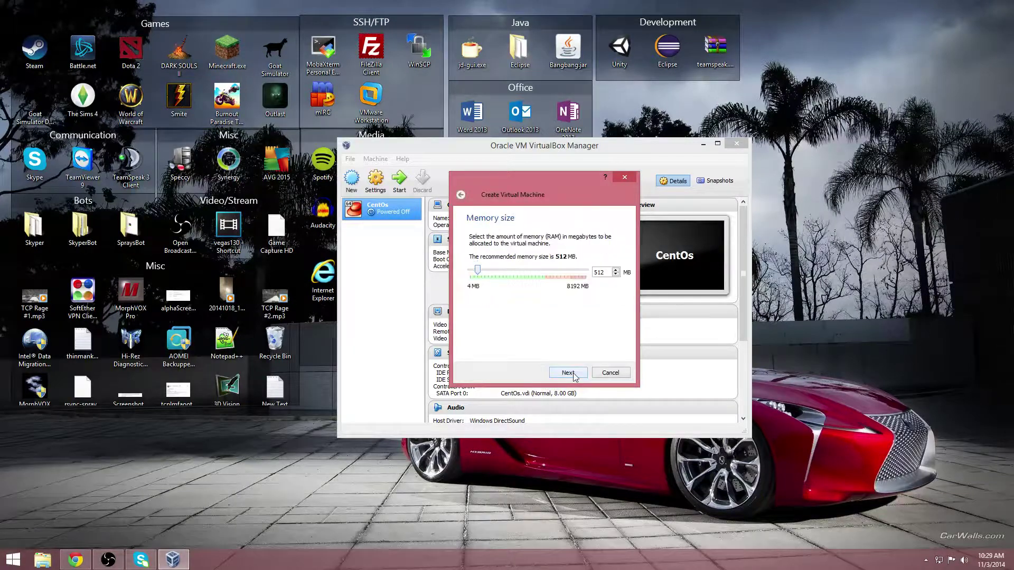
left_click(610, 373)
left_click(351, 178)
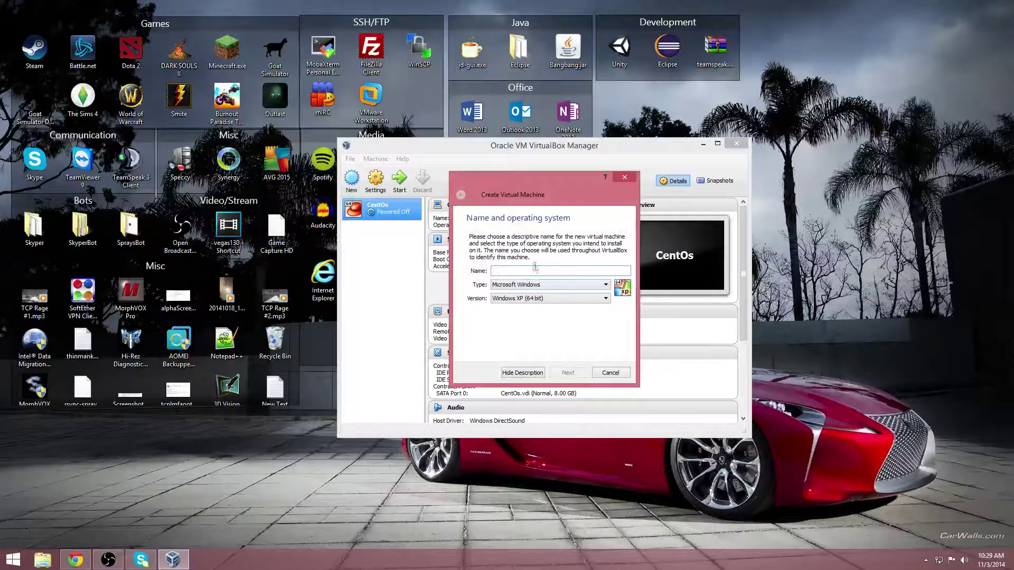
Step: Name the machine fdshbsdfh with type Linux and version Red Hat (64 bit)
type("fdshbsdfh")
left_click(545, 286)
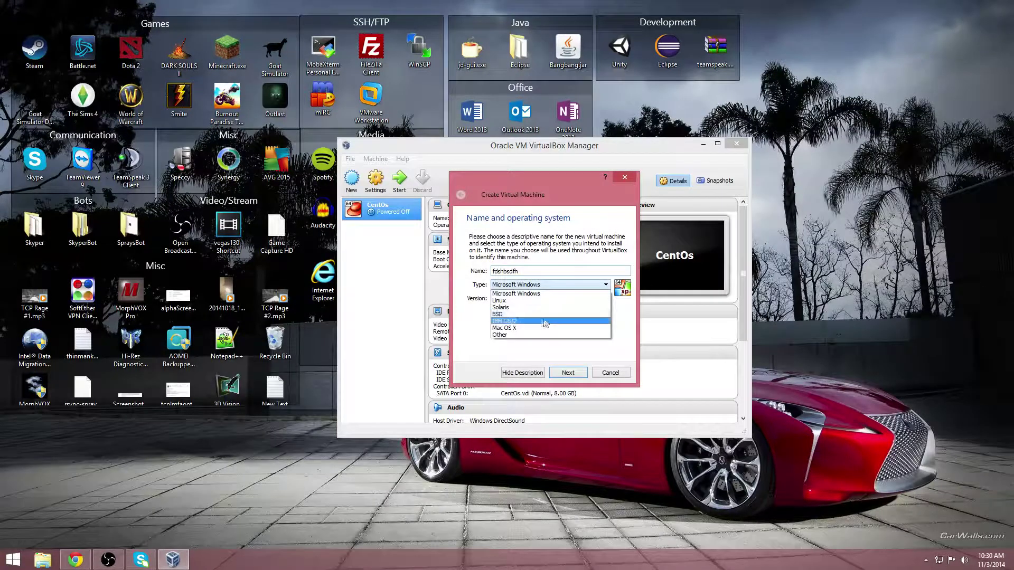
left_click(503, 301)
left_click(503, 304)
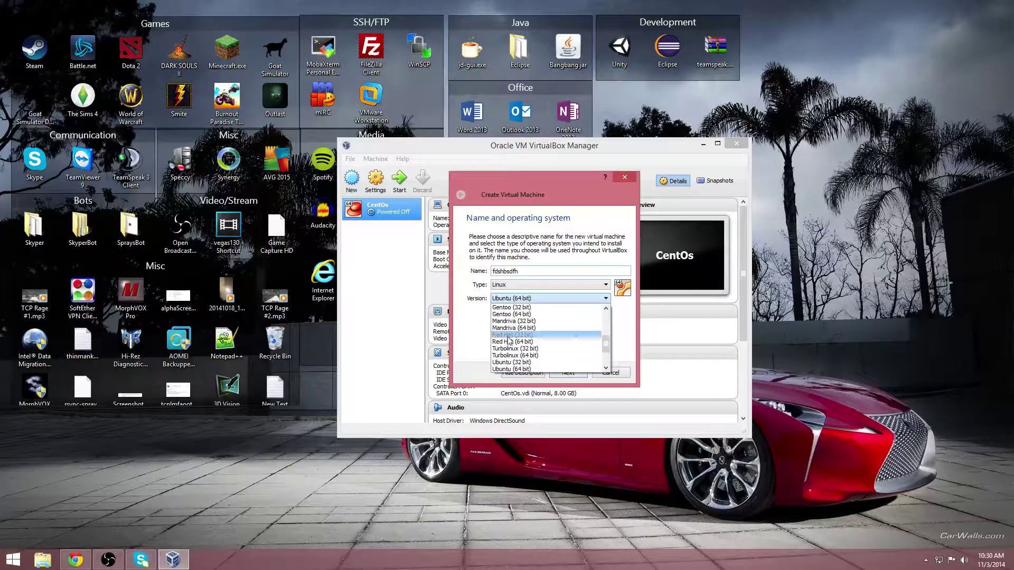
left_click(512, 342)
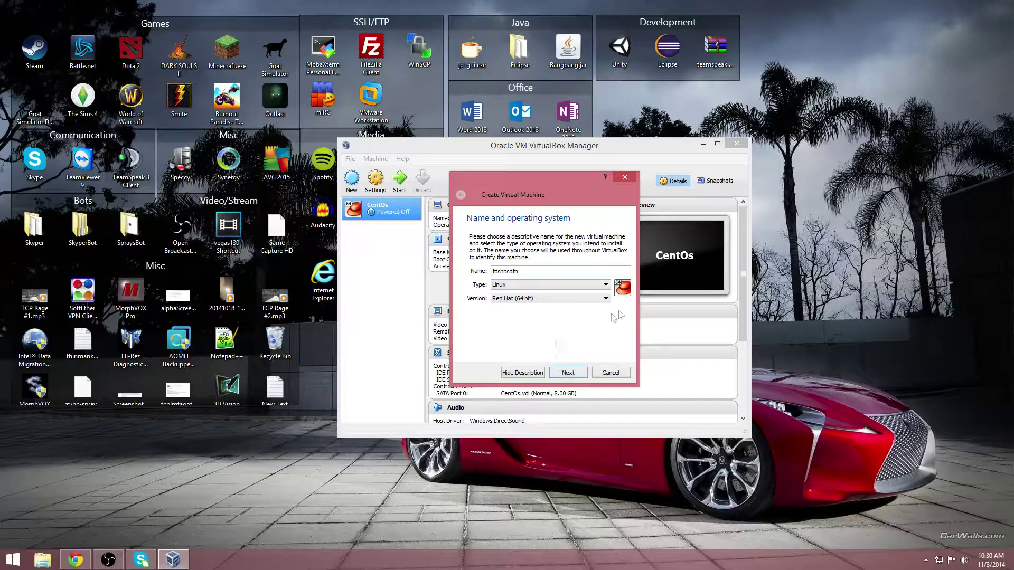
left_click(567, 372)
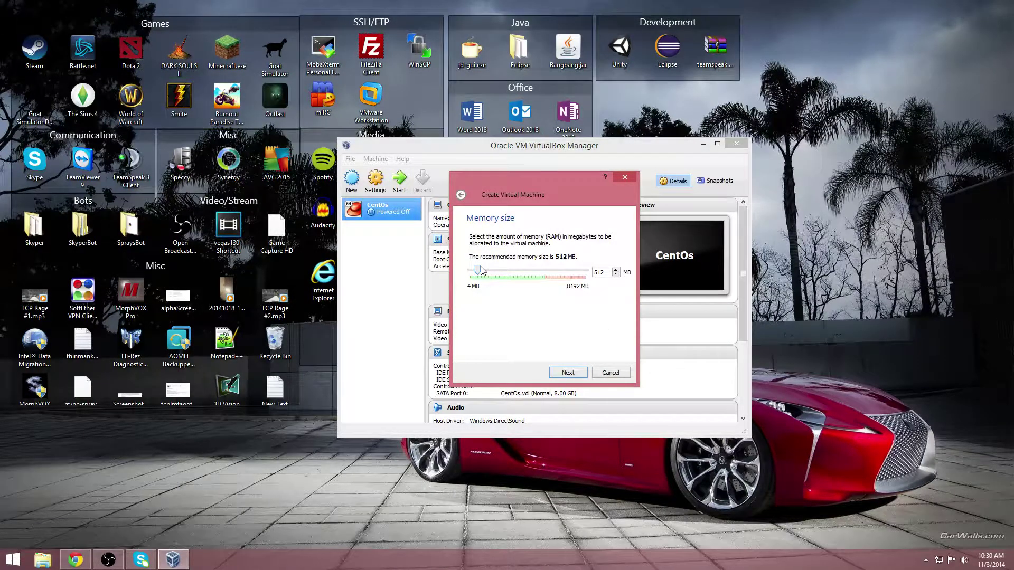
Step: Give it 1024 MB memory and a dynamically allocated 8 GB VDI disk named fdshbsdfh
left_click_drag(481, 277, 487, 277)
left_click(562, 373)
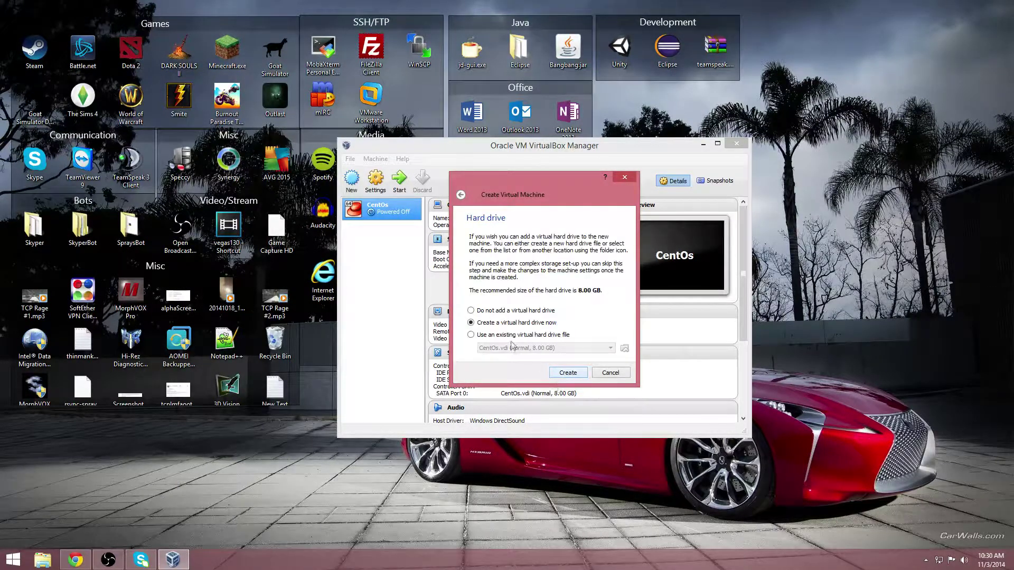
left_click(567, 372)
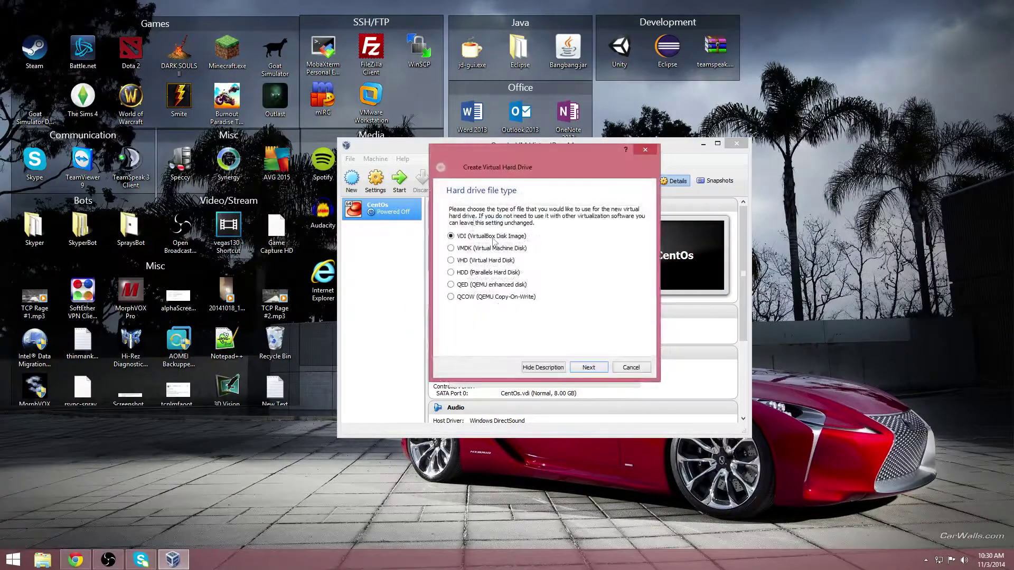
left_click(587, 369)
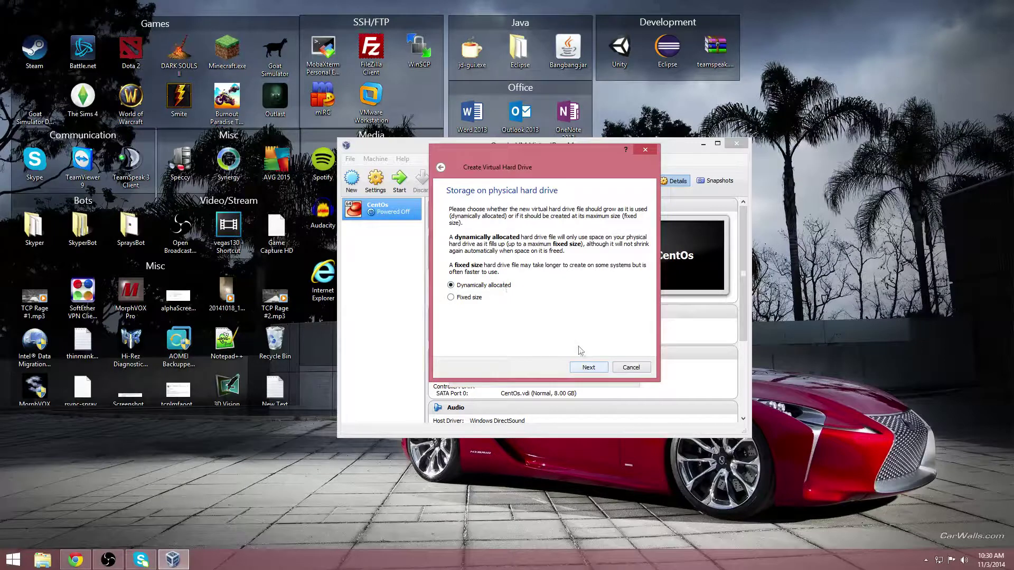
left_click(588, 368)
type("fdshbsdfh")
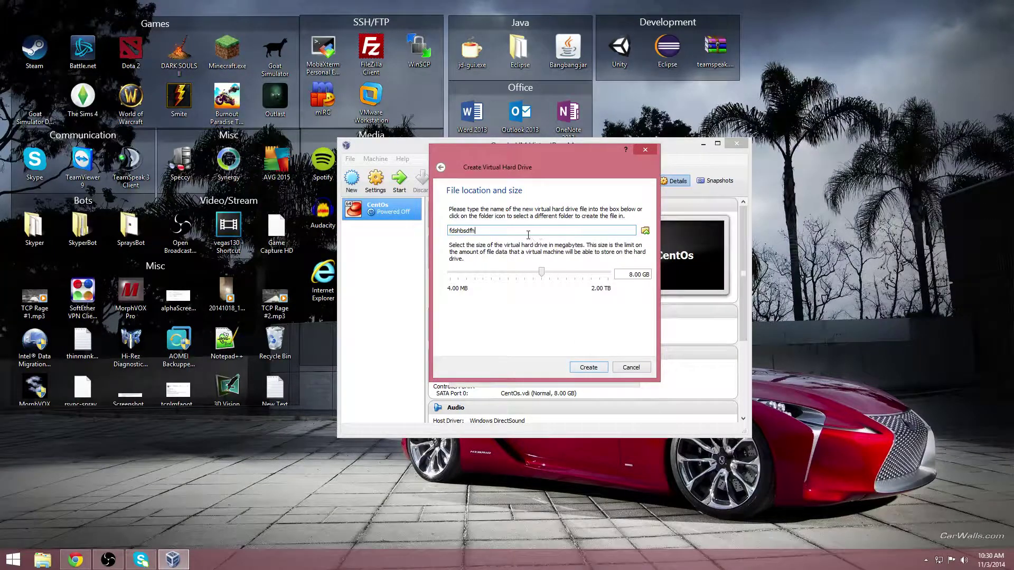
left_click_drag(489, 230, 445, 234)
left_click(588, 368)
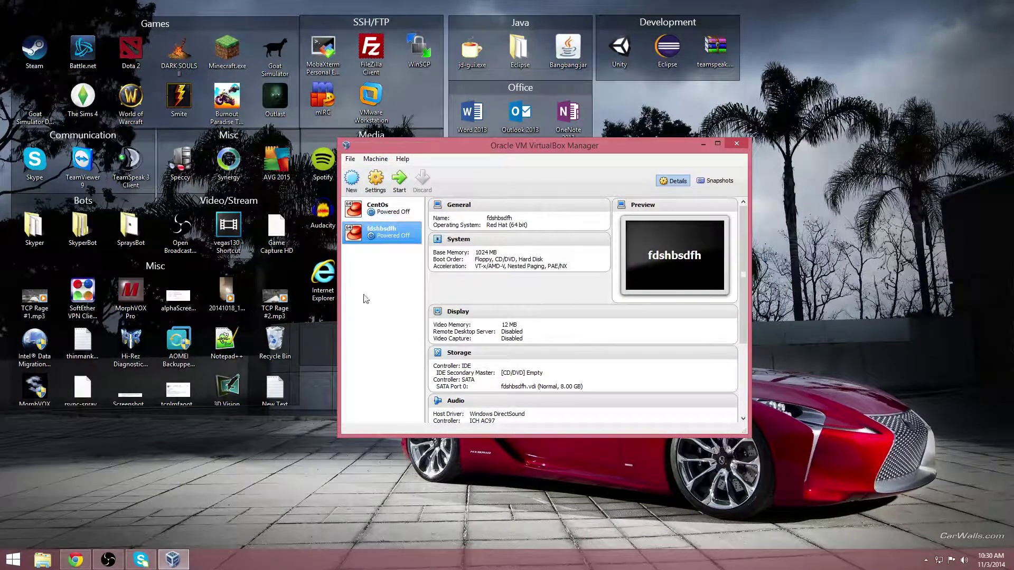
Step: Open the fdshbsdfh machine's settings at the Storage page
left_click(389, 210)
left_click(393, 233)
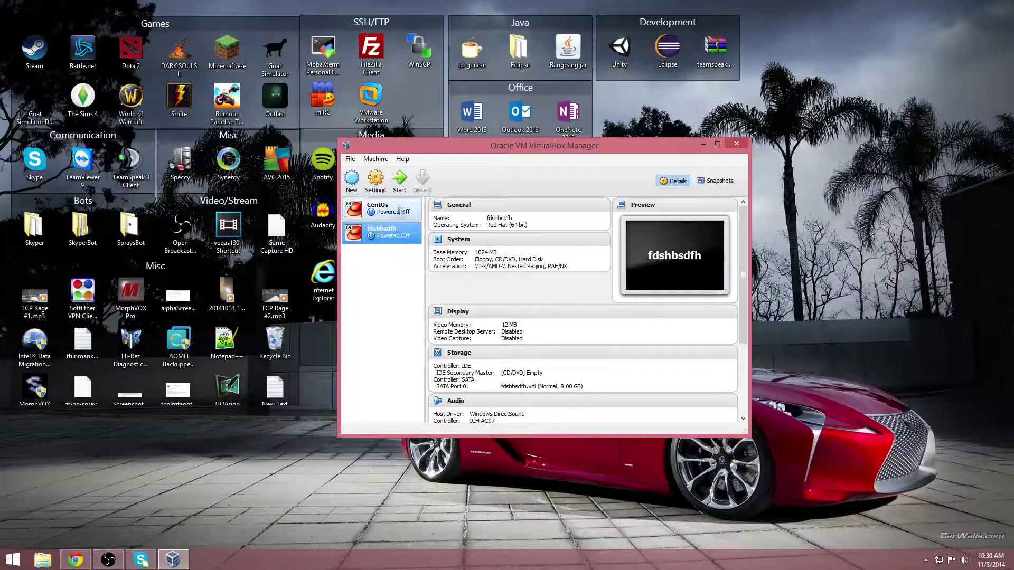
right_click(392, 231)
left_click(379, 277)
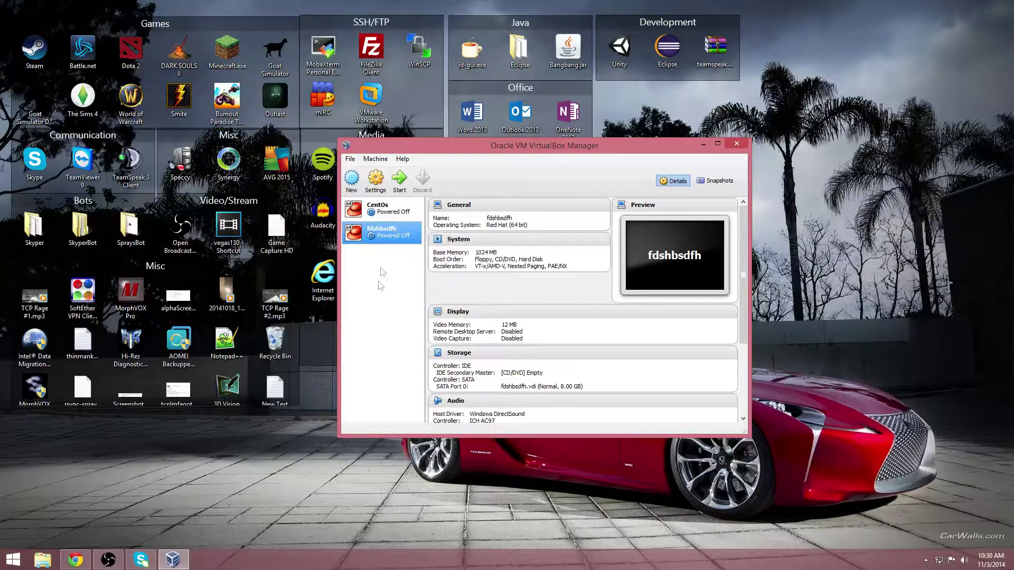
left_click(375, 182)
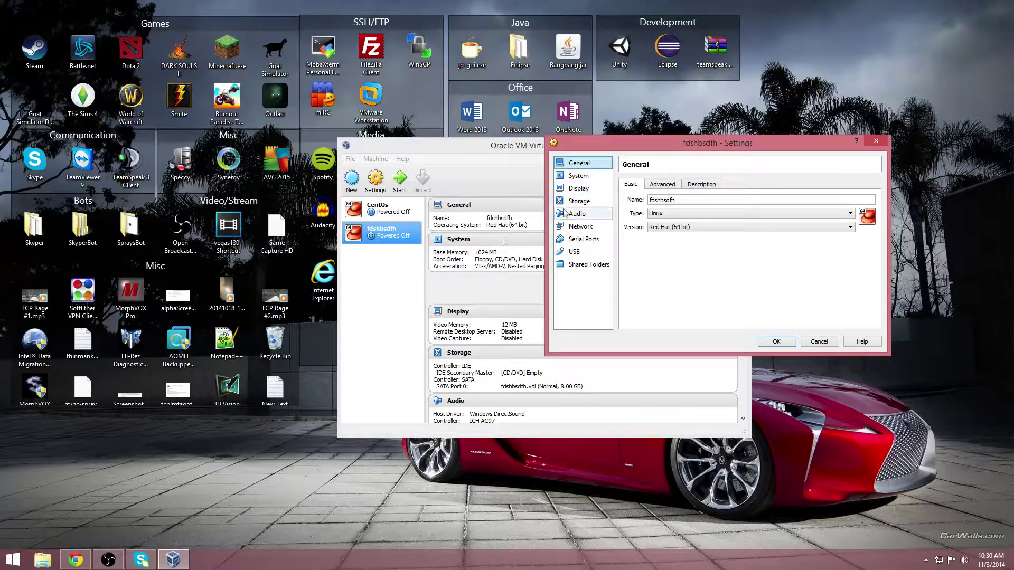
left_click(578, 188)
left_click(578, 176)
left_click(579, 201)
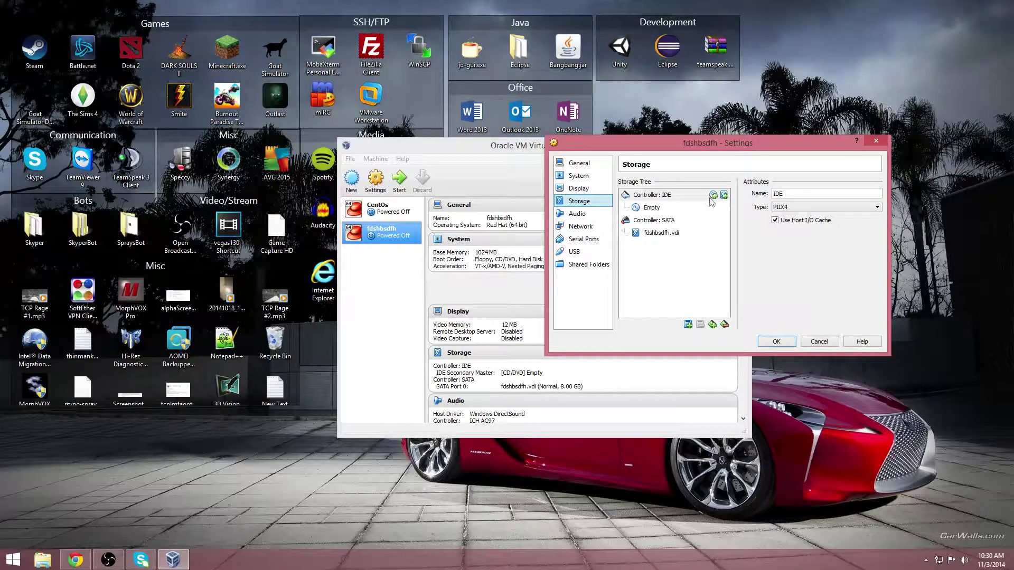
Step: Insert CentOS-6.6-x86_64-bin-DVD1.iso into the empty IDE CD/DVD drive and apply
left_click(650, 209)
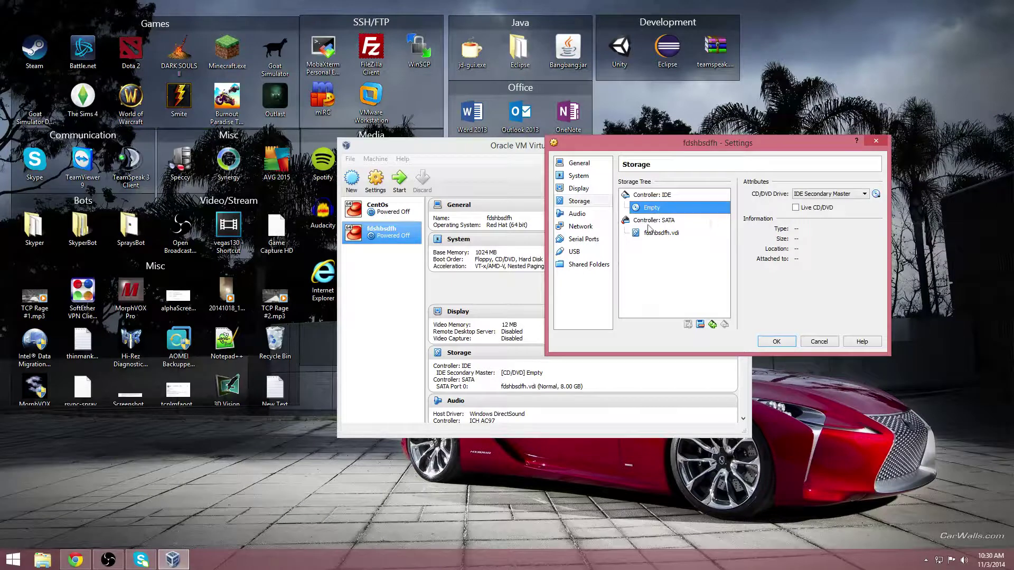
left_click(876, 194)
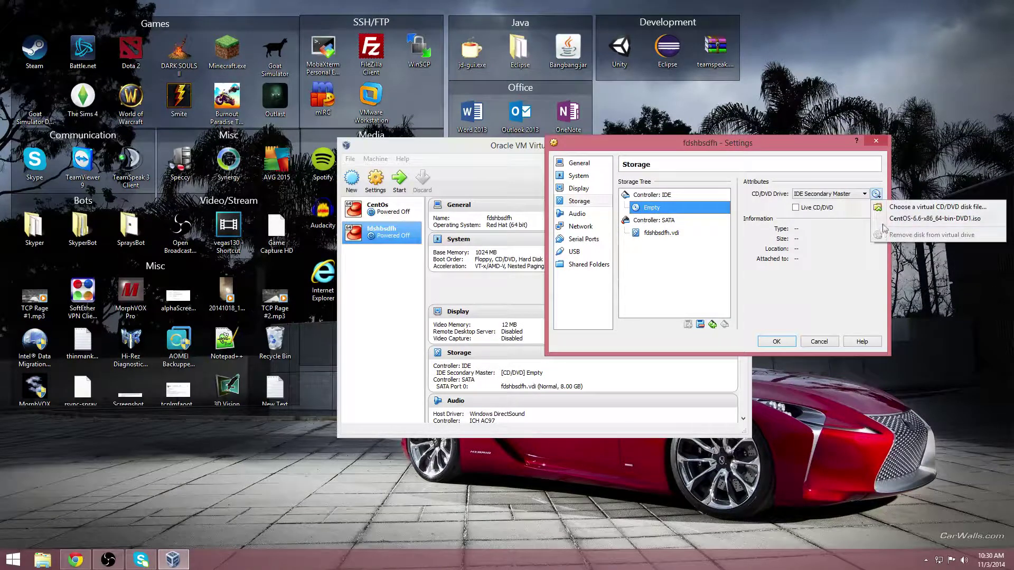
left_click(897, 207)
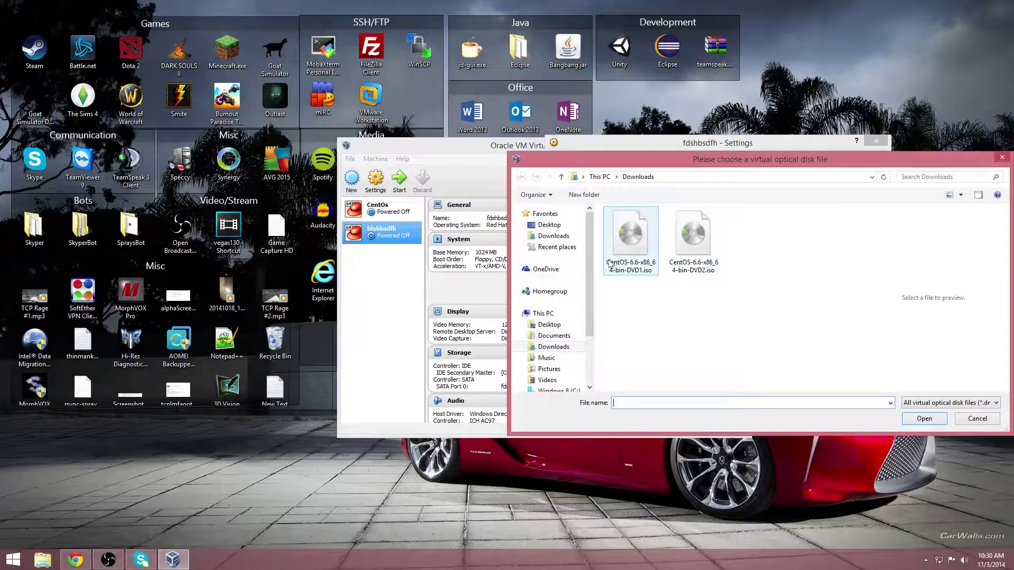
left_click(632, 238)
left_click_drag(745, 168, 741, 232)
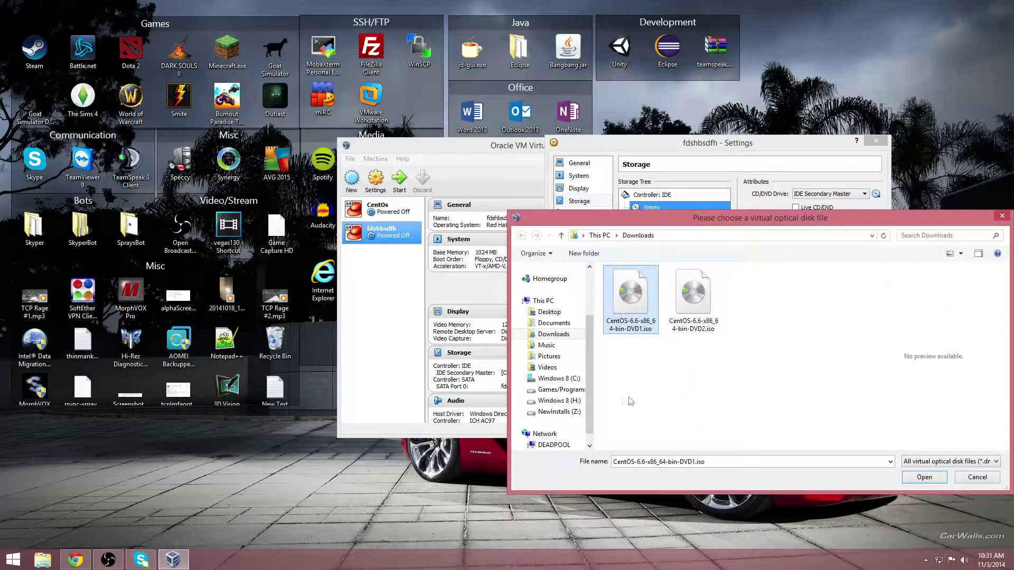
left_click(696, 317)
left_click(640, 313)
double_click(620, 315)
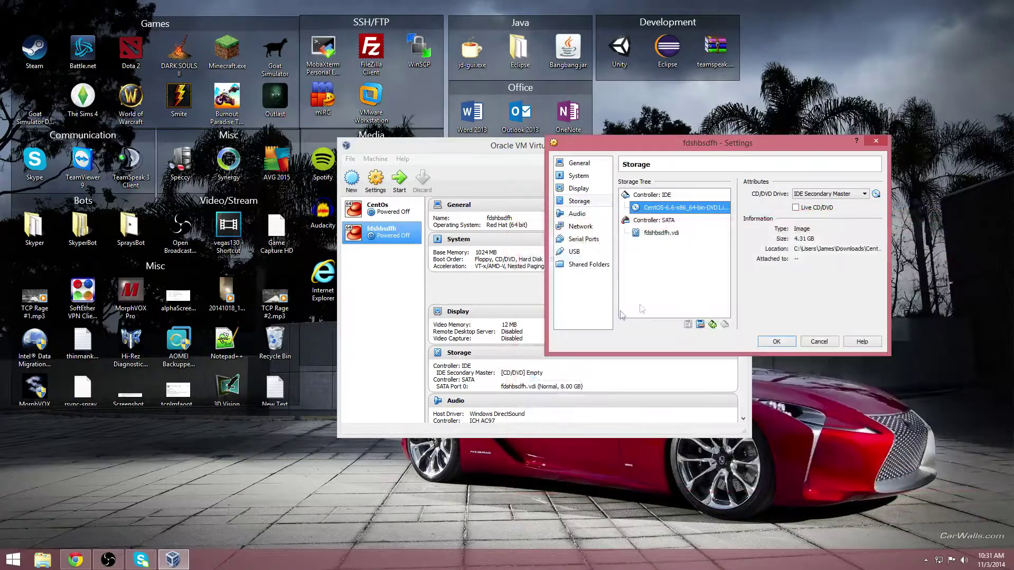
left_click(776, 343)
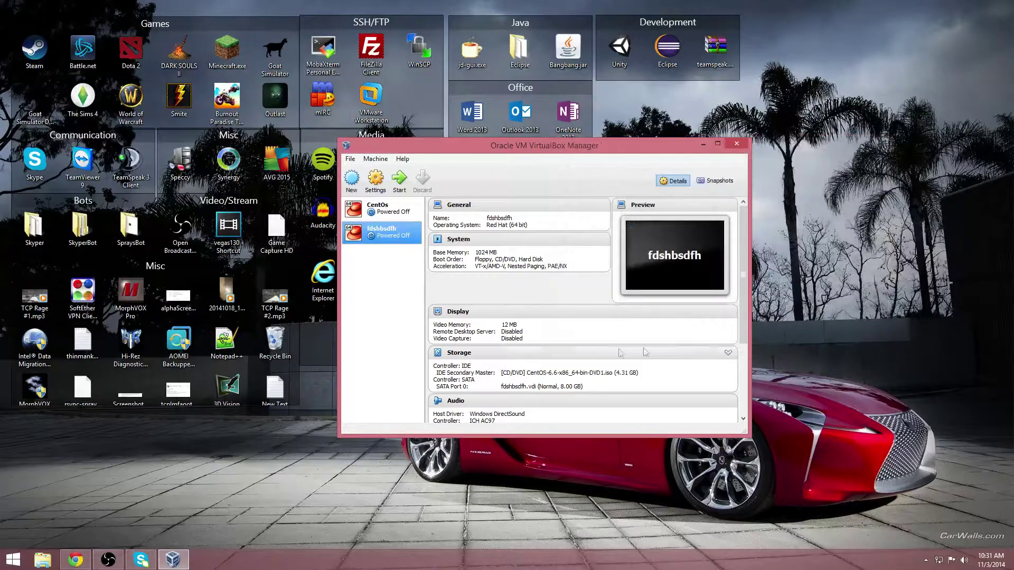
Step: Start the fdshbsdfh VM, maximize its window, and capture keyboard and mouse input
left_click(399, 179)
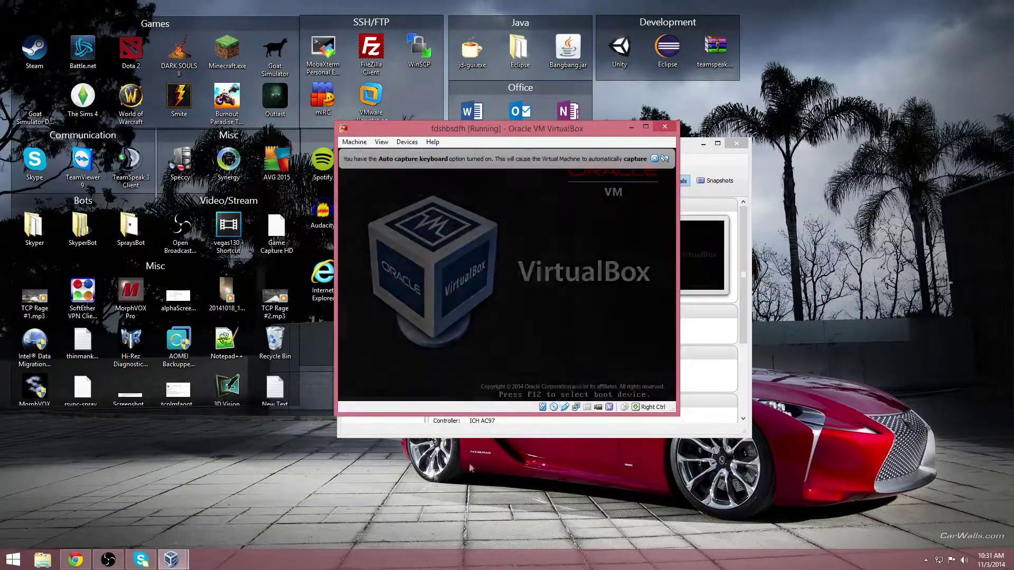
left_click_drag(499, 128, 470, 0)
left_click(421, 184)
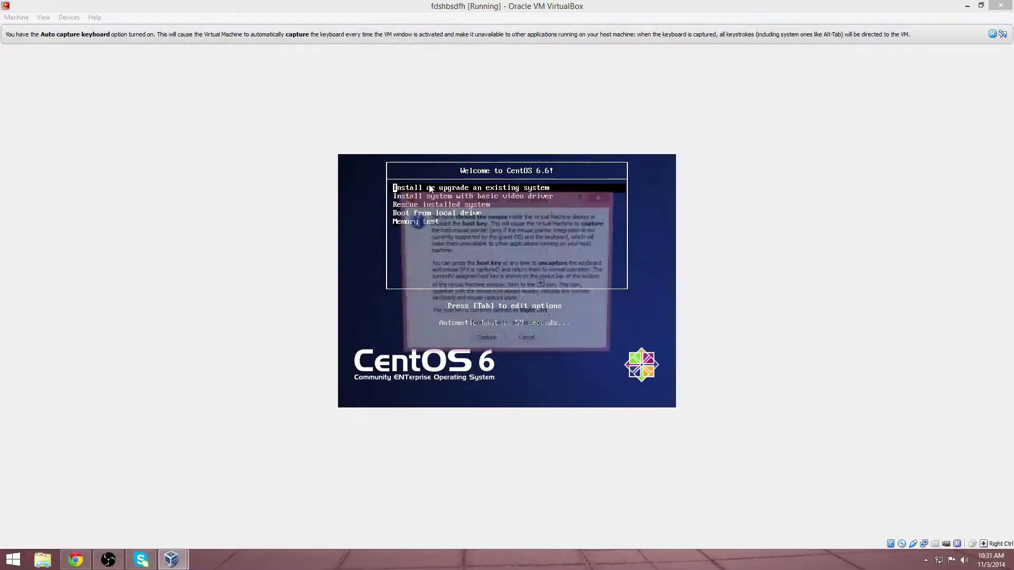
left_click(484, 343)
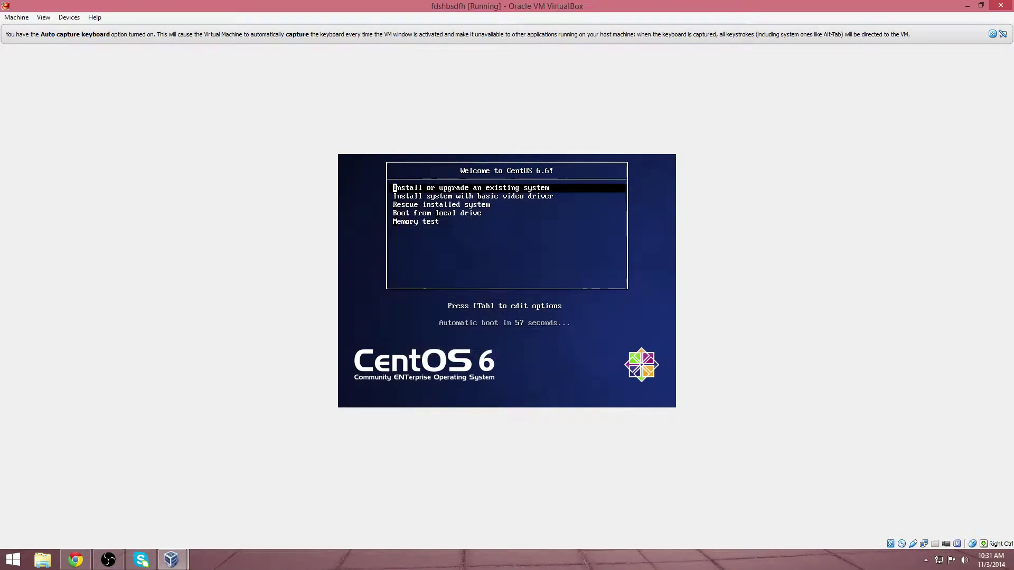
Step: Boot 'Install or upgrade an existing system' and skip the installation disc test
key("Down")
key("Up")
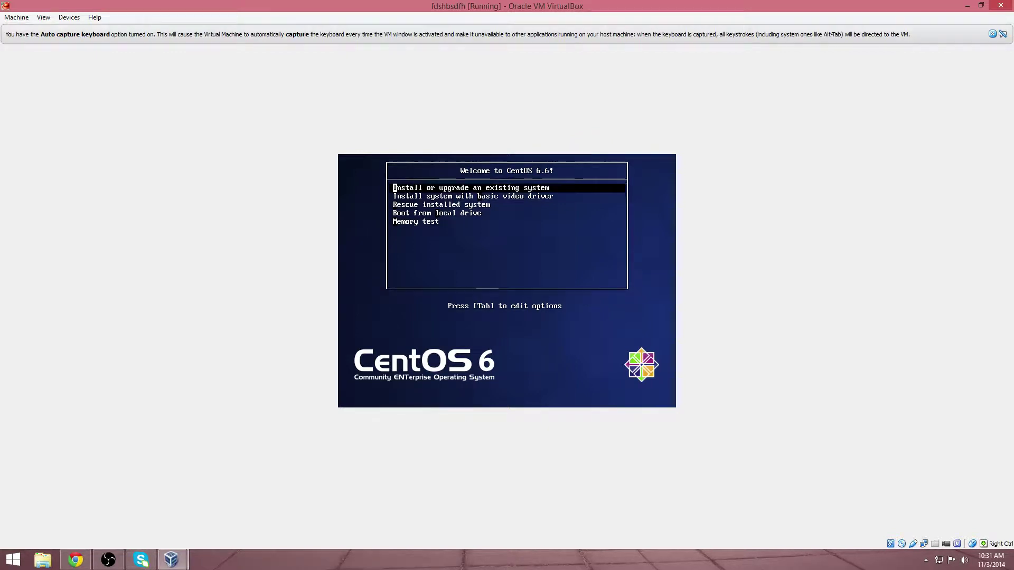
key("Return")
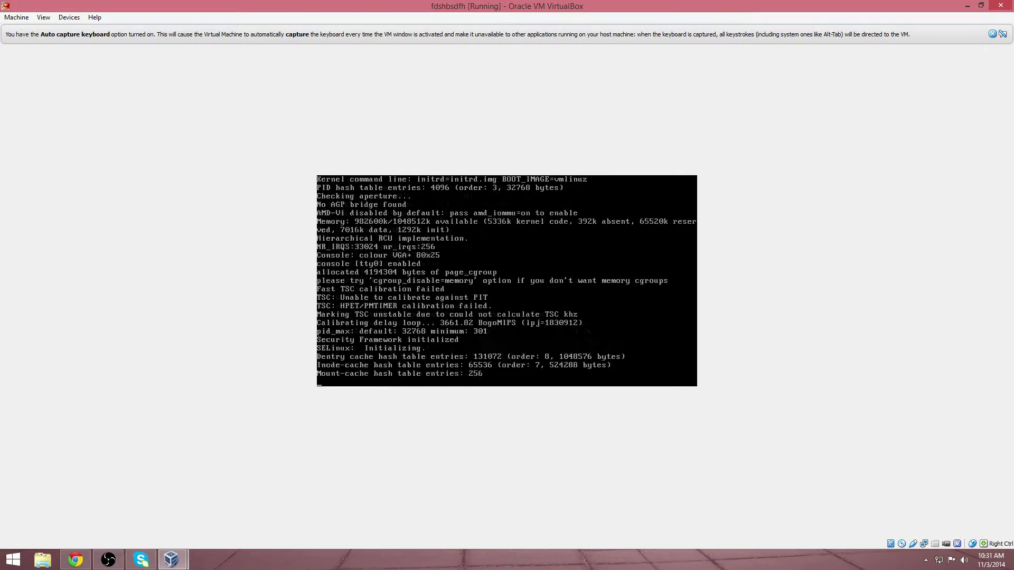
left_click_drag(382, 4, 301, 1)
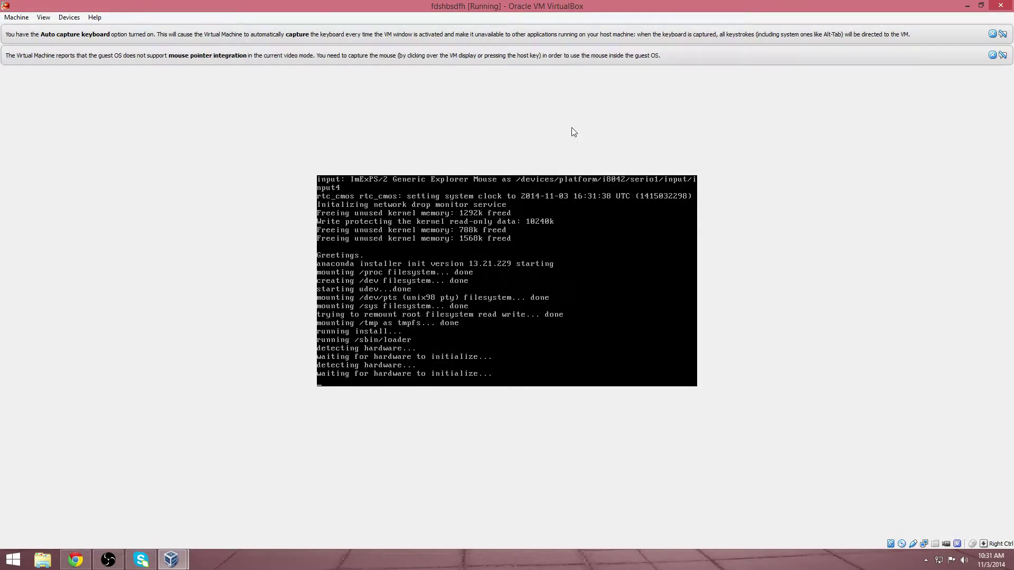
key("Tab")
key("Return")
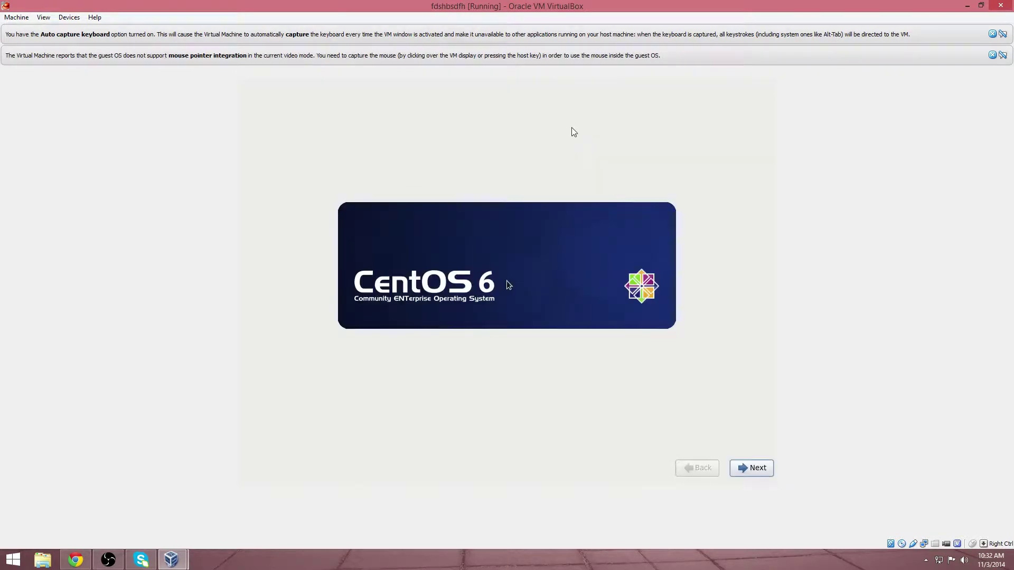
Step: Capture the mouse in the VM and continue past the CentOS welcome page
left_click(753, 469)
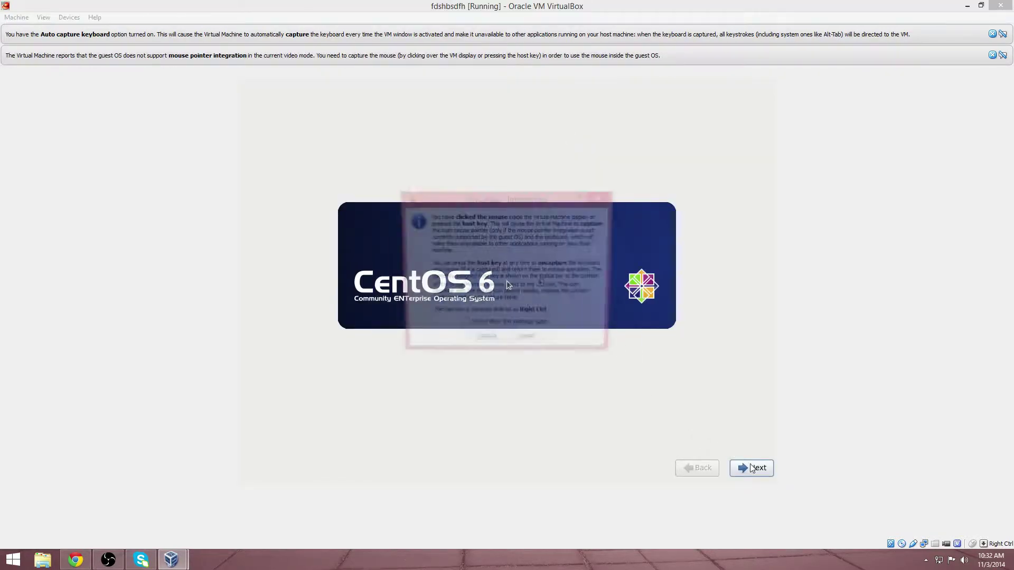
left_click(488, 341)
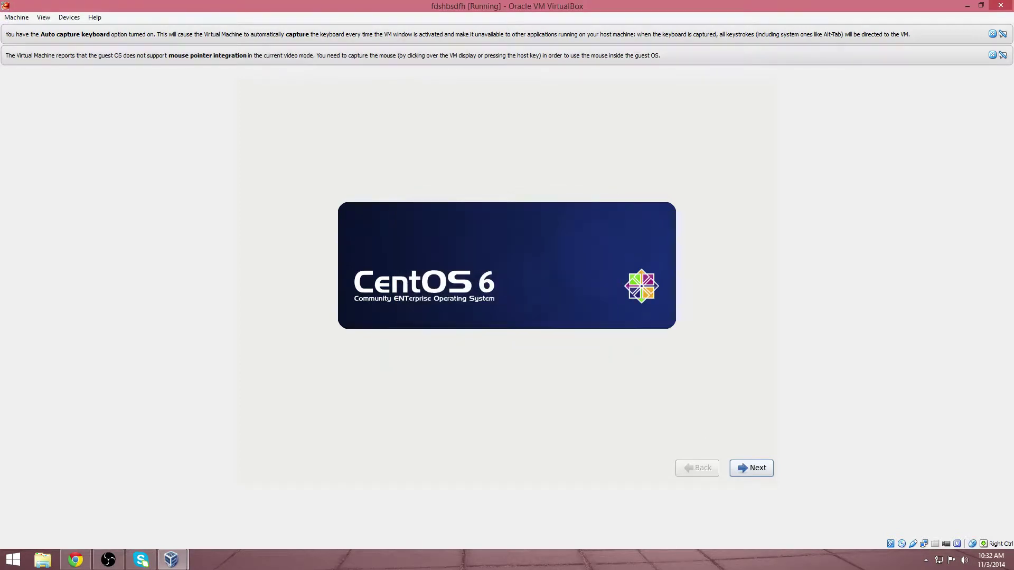
left_click(741, 469)
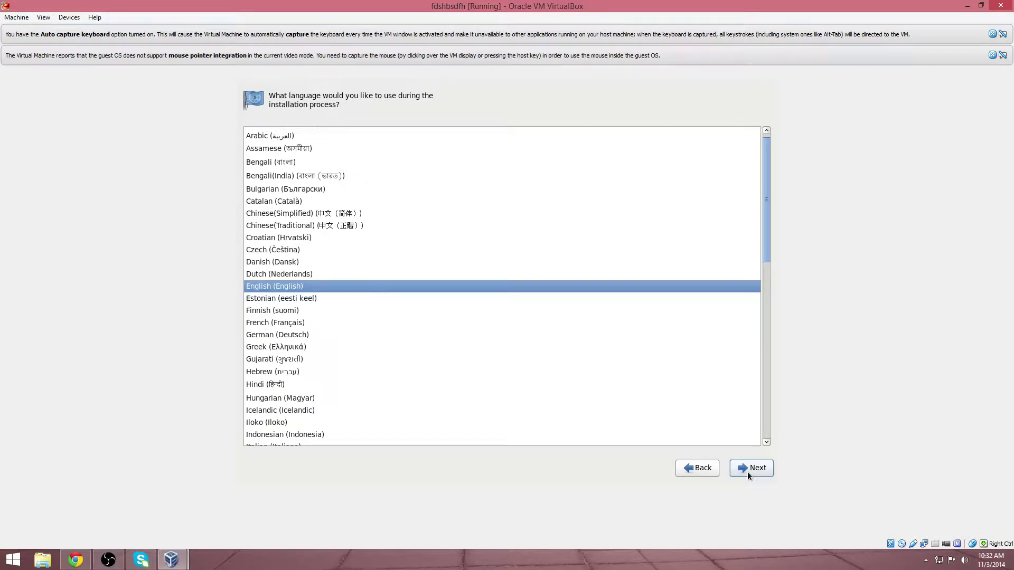
Step: Keep English and the U.S. English keyboard, use basic storage devices, and discard any disk data
left_click(747, 472)
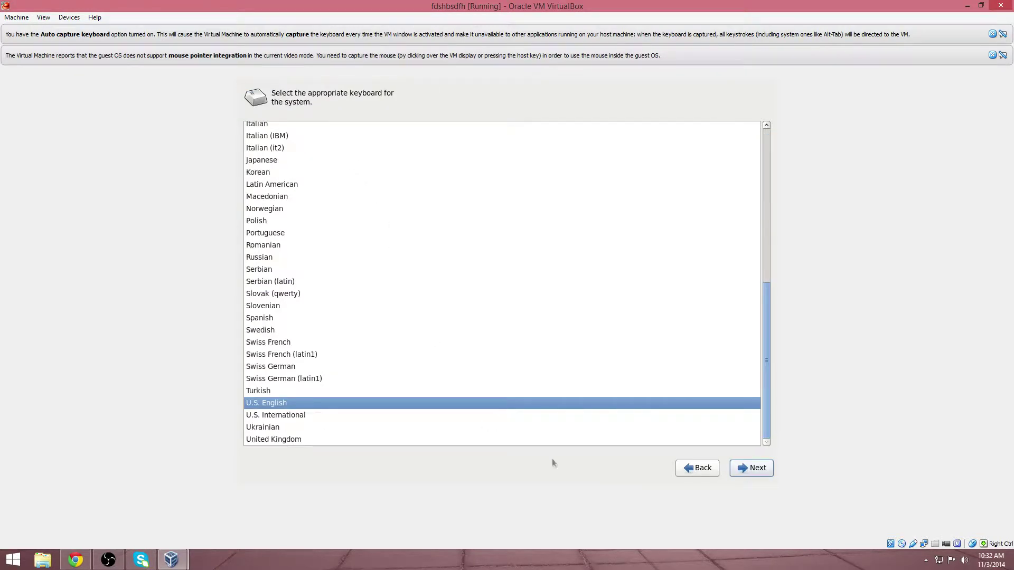
left_click(736, 470)
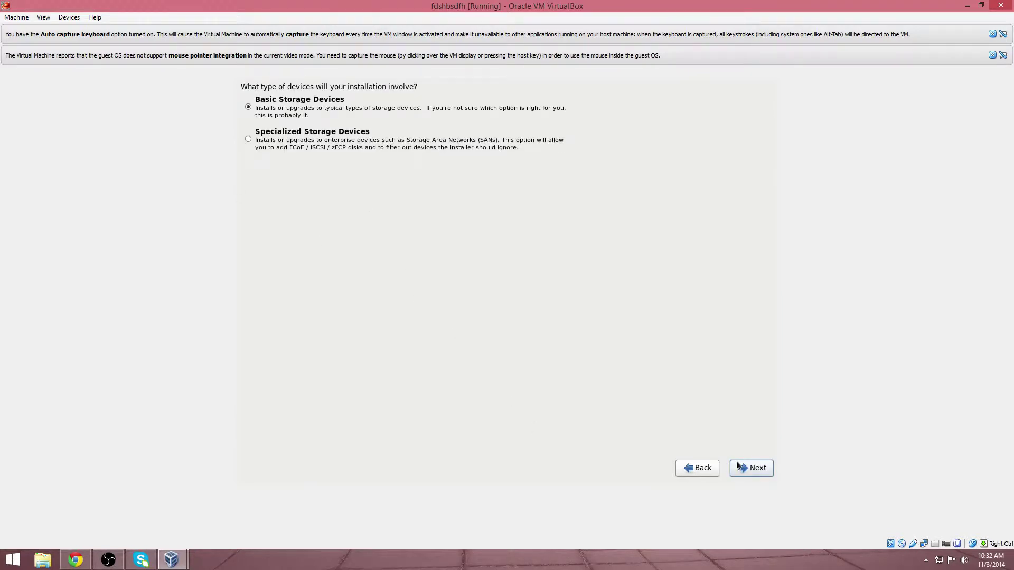
left_click(737, 463)
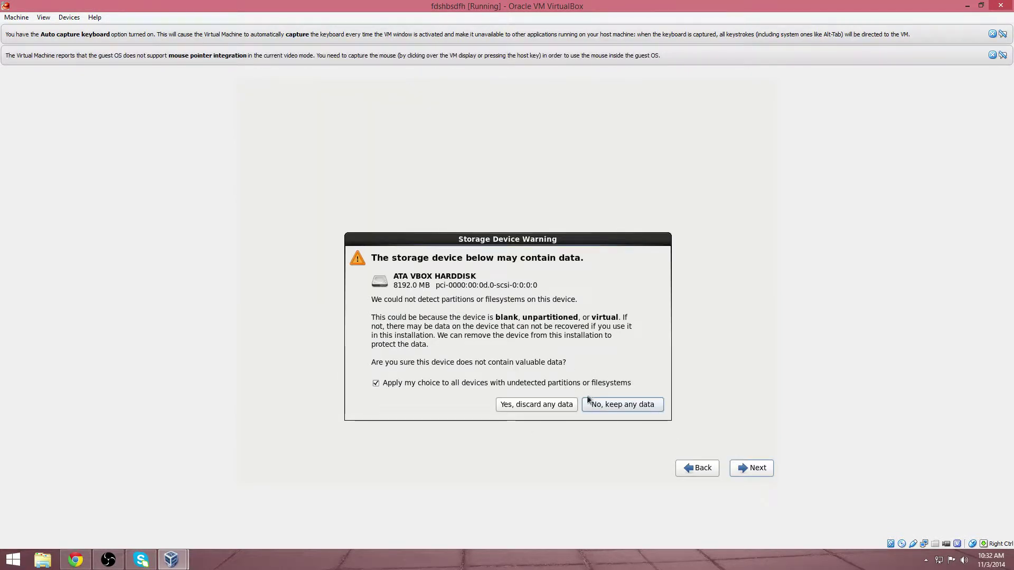
left_click(538, 404)
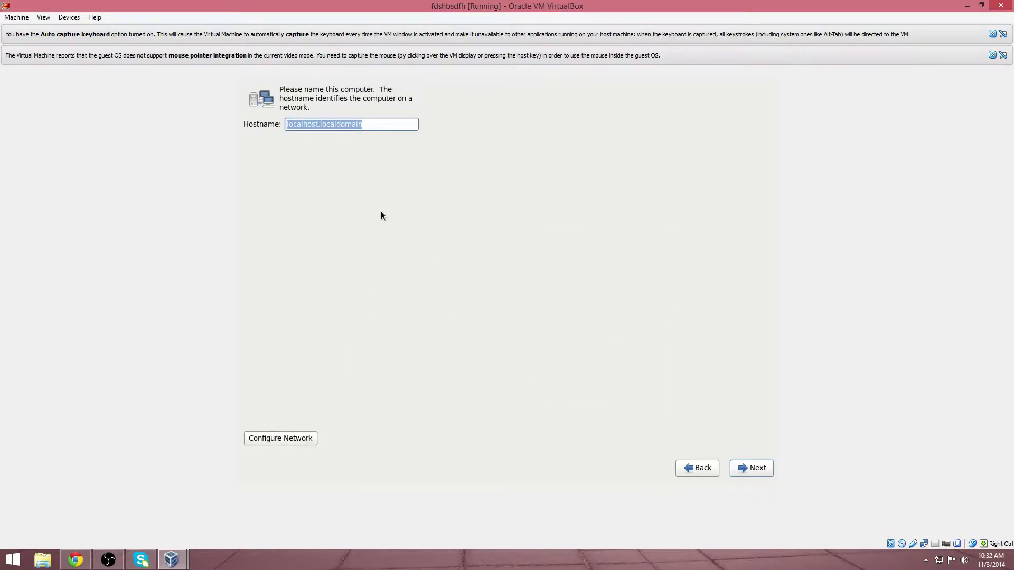
Step: Replace the default hostname with ezlinuxcent
key("BackSpace")
type("exlinu")
key("BackSpace")
key("BackSpace")
key("BackSpace")
key("BackSpace")
type("l")
key("BackSpace")
key("BackSpace")
type("zlinux")
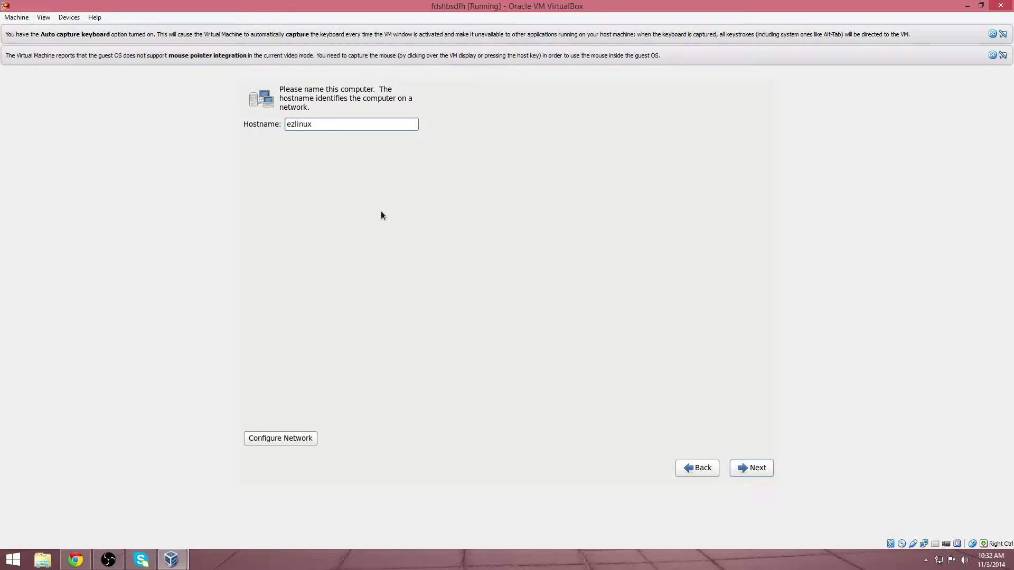
type("cent")
left_click(760, 463)
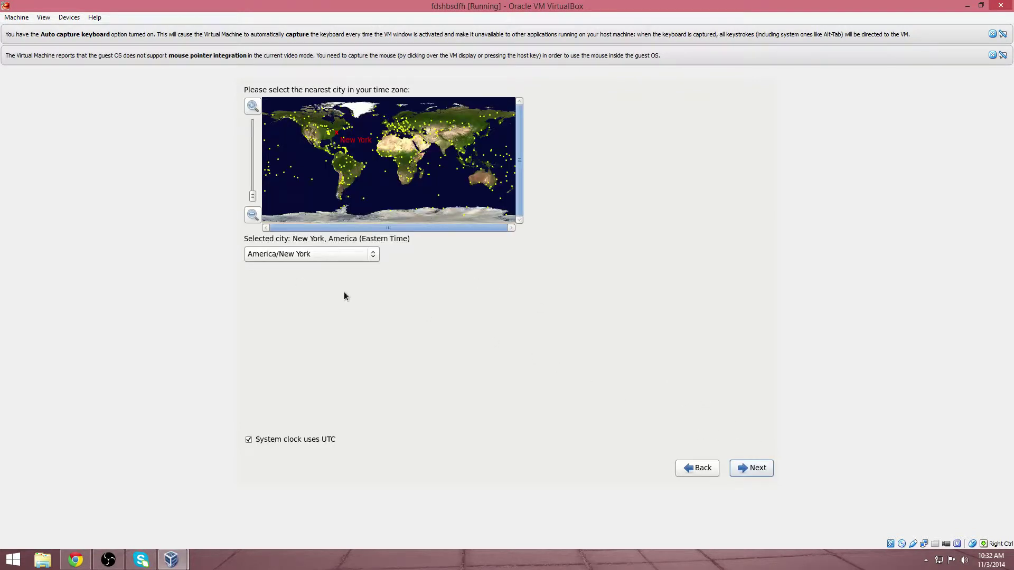
Step: Set the time zone to America/Chicago
left_click(305, 253)
scroll(298, 209, "up", 9)
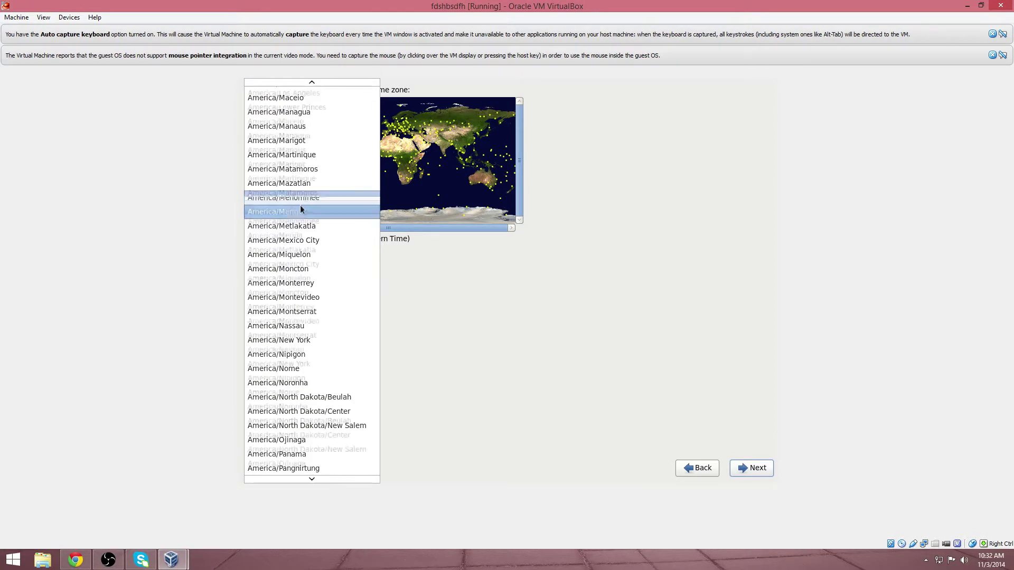
scroll(276, 231, "up", 9)
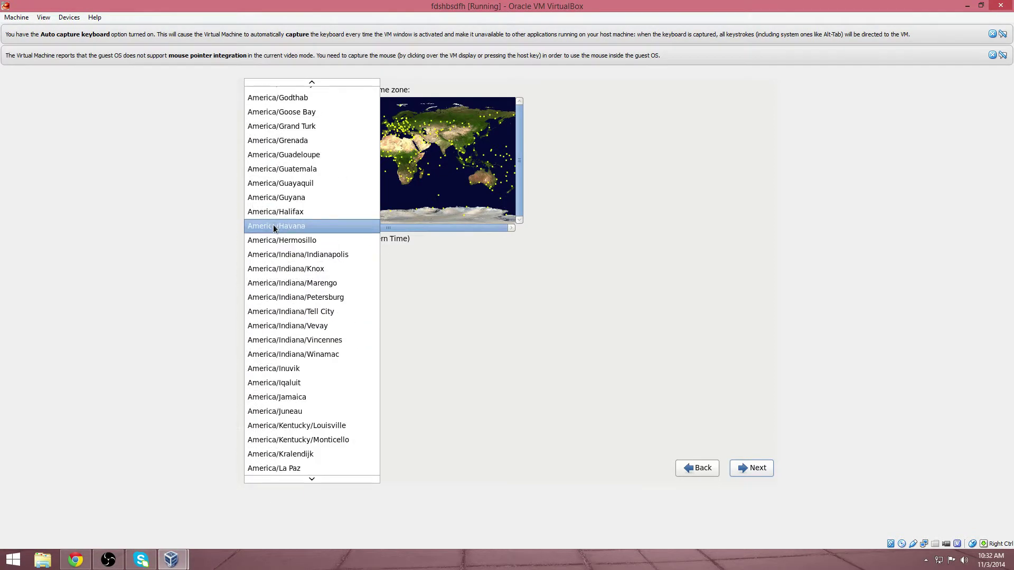
scroll(292, 128, "up", 3)
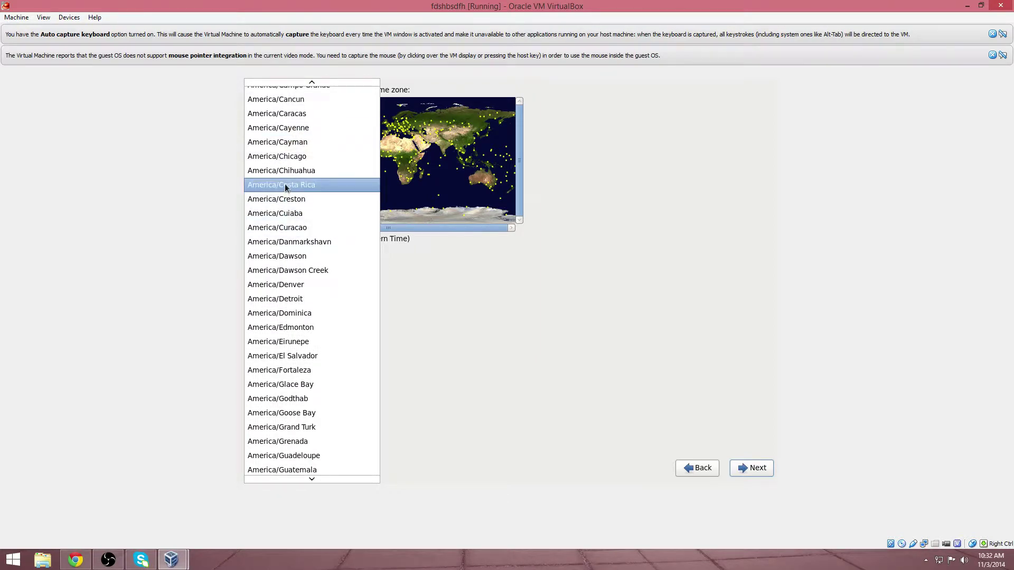
left_click(290, 160)
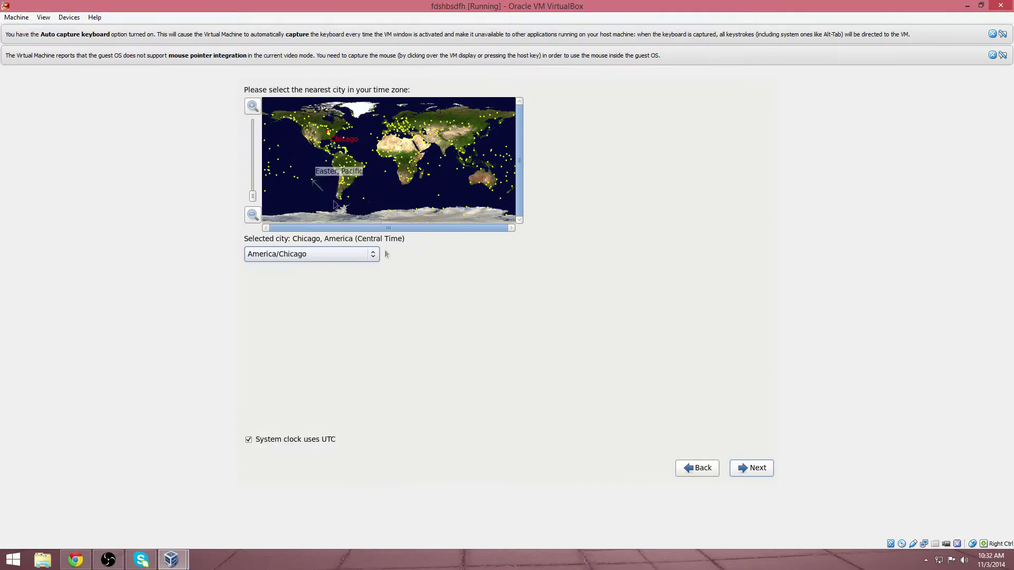
left_click(755, 467)
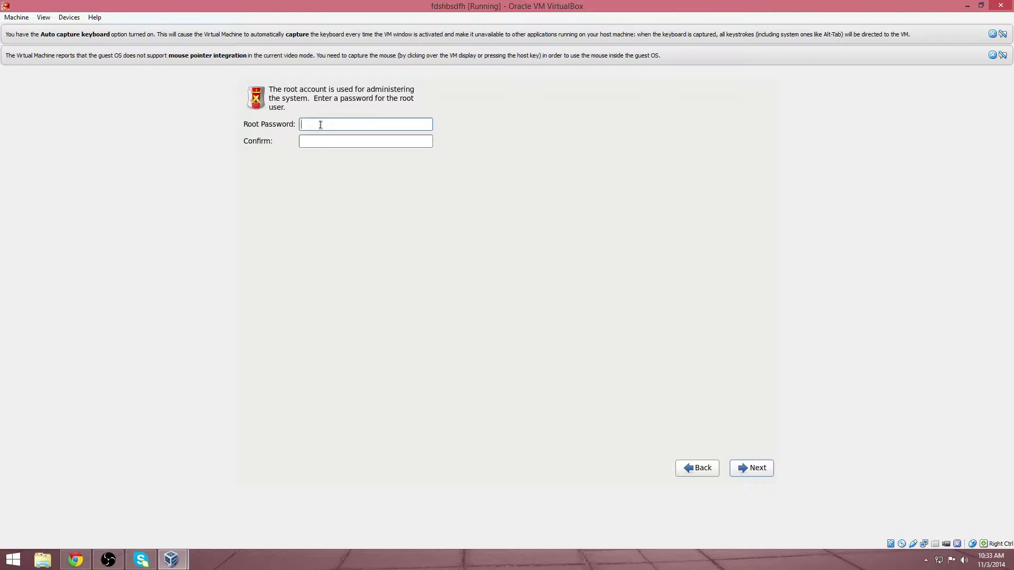
Step: Enter and confirm the root password
type("password")
key("BackSpace")
key("BackSpace")
key("BackSpace")
key("BackSpace")
key("BackSpace")
key("BackSpace")
key("BackSpace")
key("BackSpace")
type("password")
key("Tab")
type("pass")
left_click(749, 467)
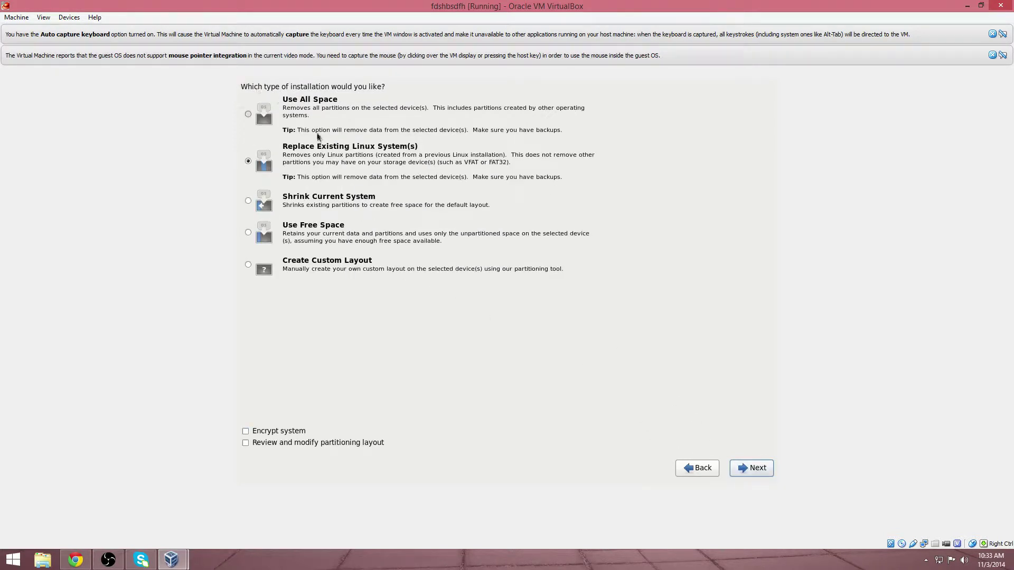
Step: Use all disk space for CentOS and write the partition layout to disk
left_click(300, 127)
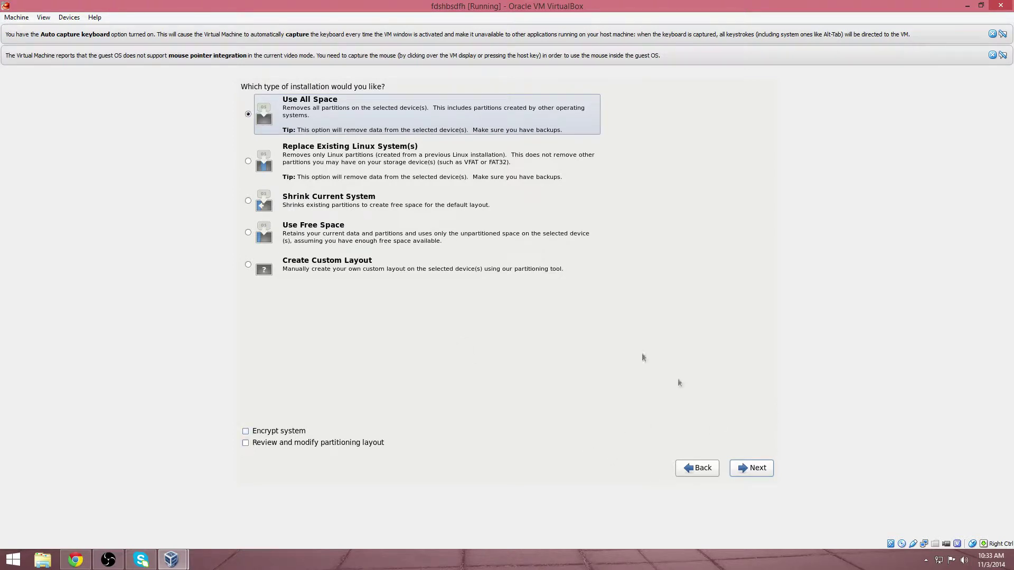
left_click(753, 471)
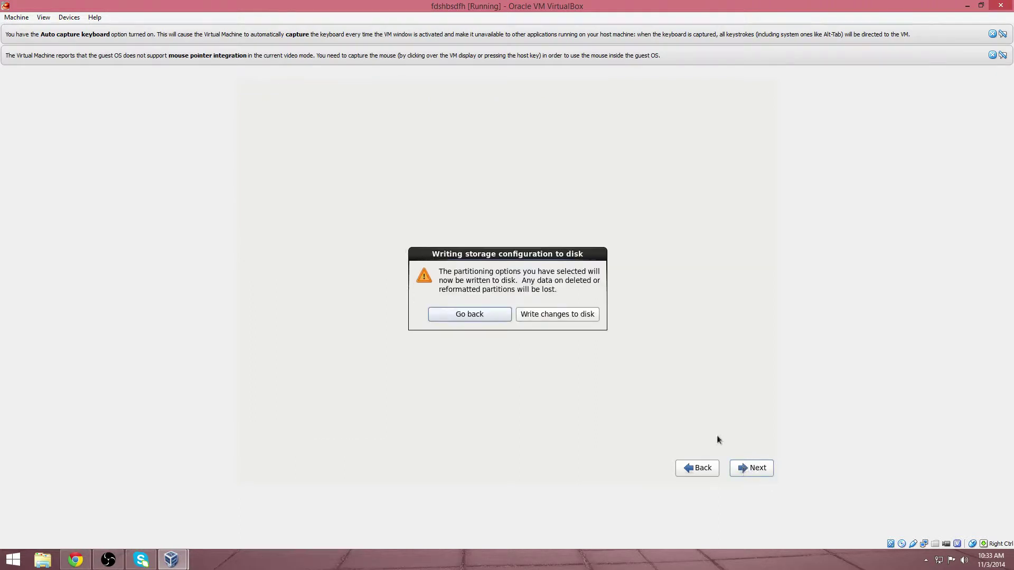
left_click(556, 318)
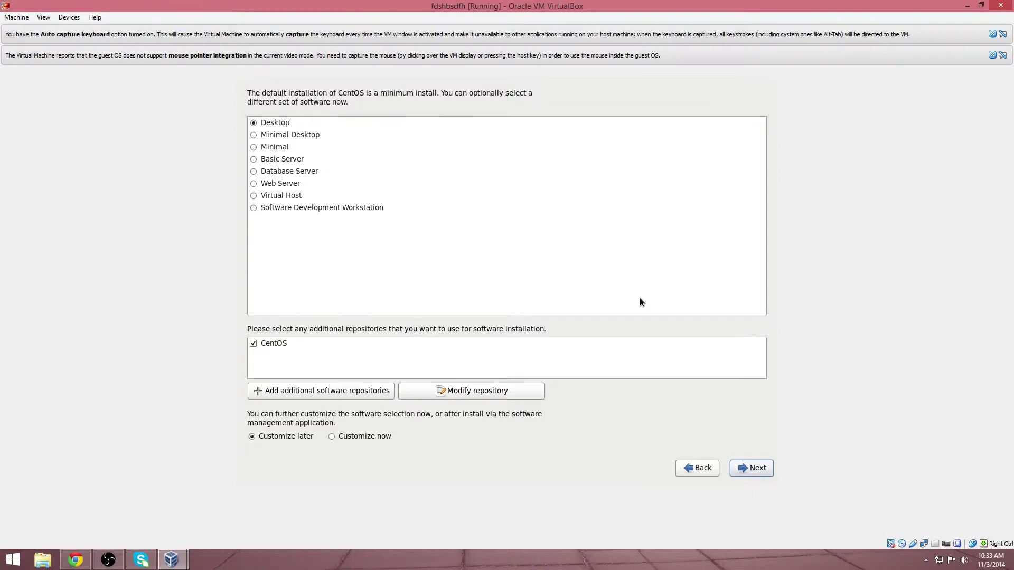
Step: Compare the Desktop, Minimal, and Database Server software sets, then select Basic Server
left_click(254, 139)
left_click(256, 146)
left_click(259, 158)
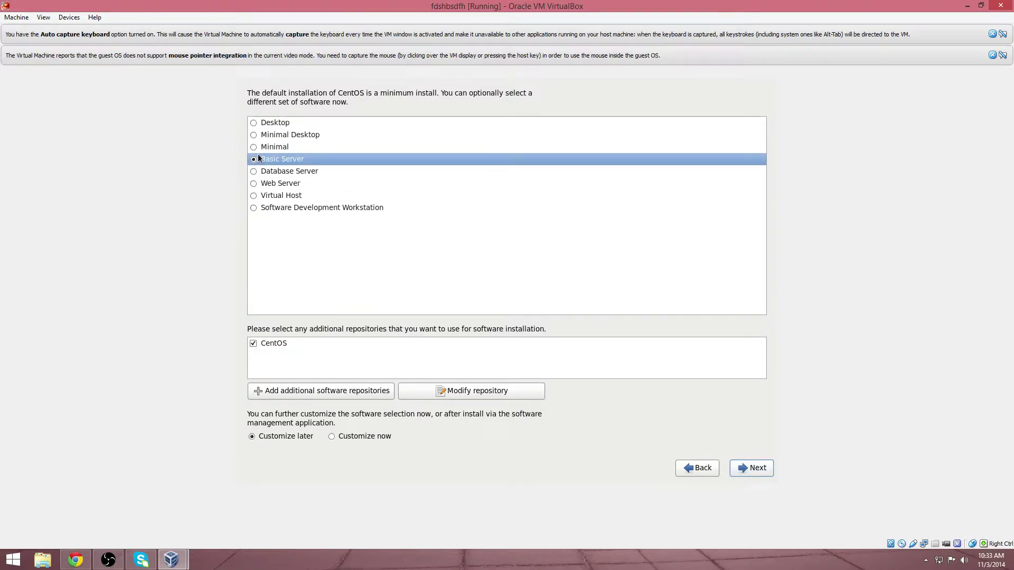
left_click(265, 125)
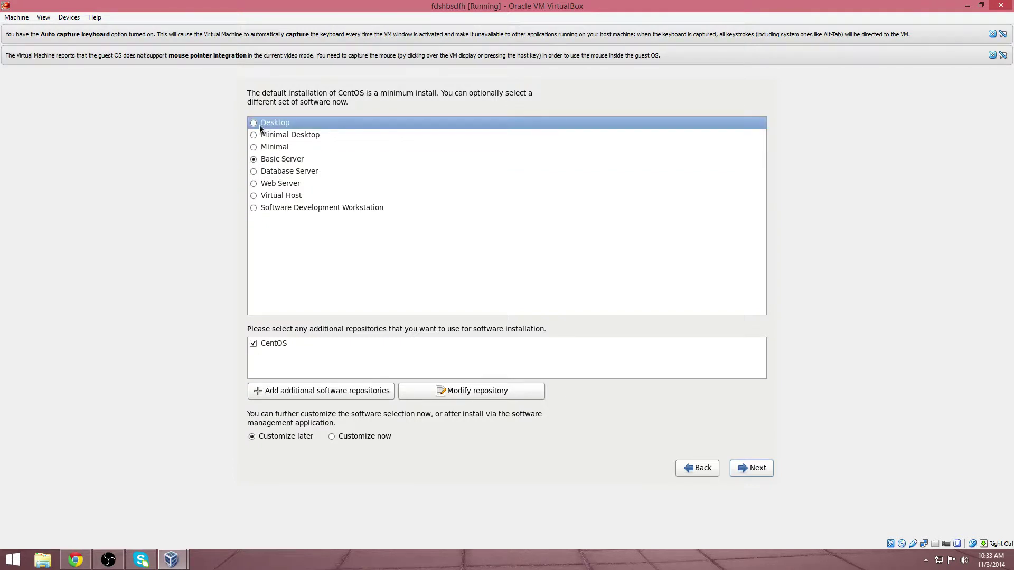
left_click(255, 134)
left_click(255, 126)
left_click(255, 134)
left_click(254, 123)
left_click(258, 148)
left_click(252, 171)
left_click(256, 160)
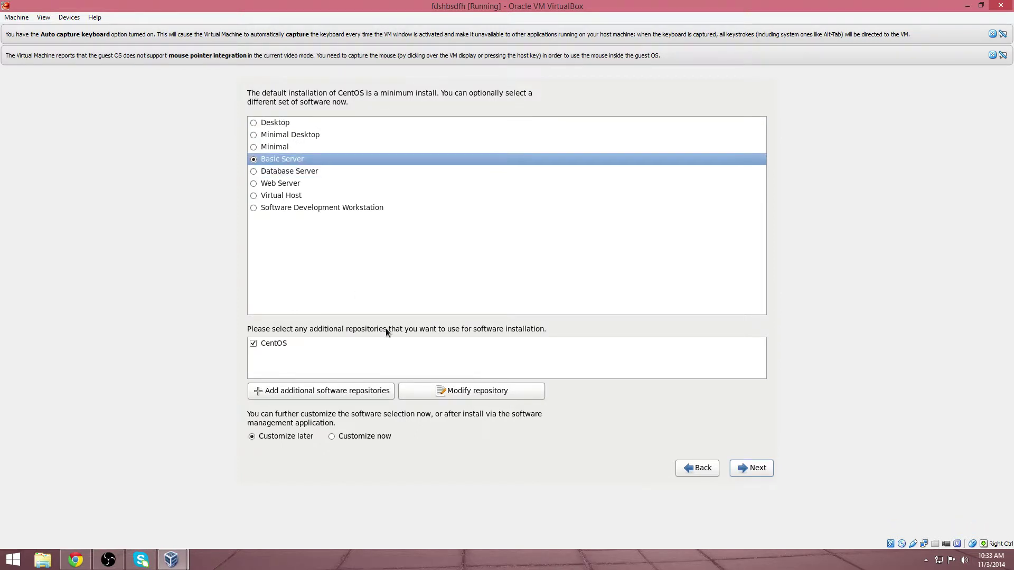
Step: Reselect Basic Server after reviewing the Desktop options and start the package installation
left_click(275, 127)
left_click(282, 137)
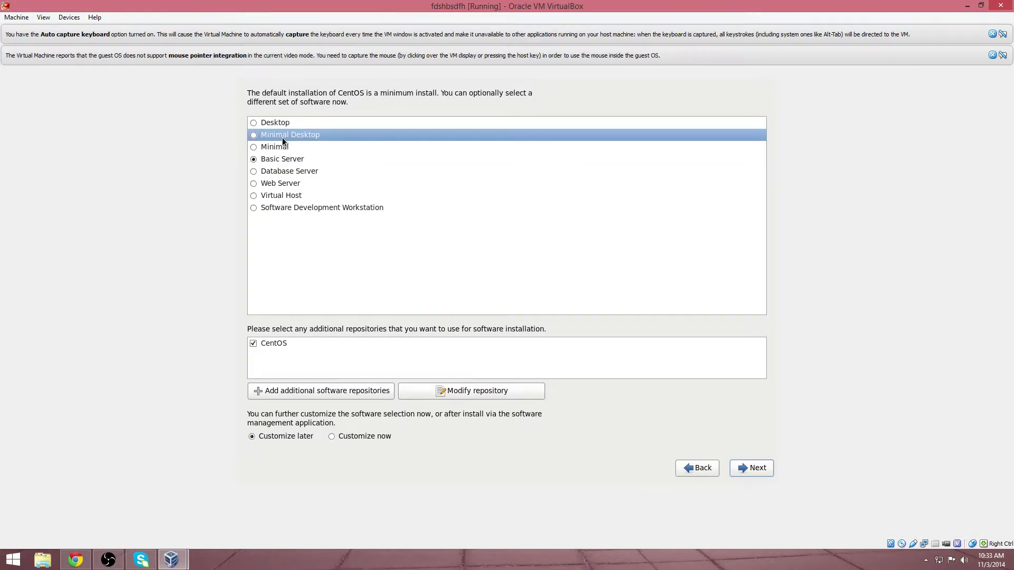
left_click(280, 123)
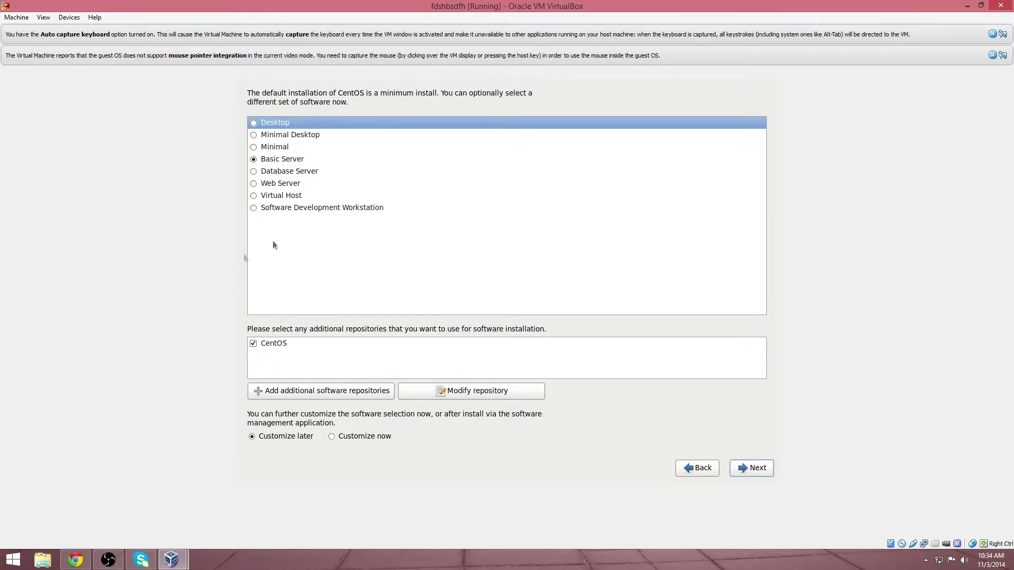
left_click(258, 158)
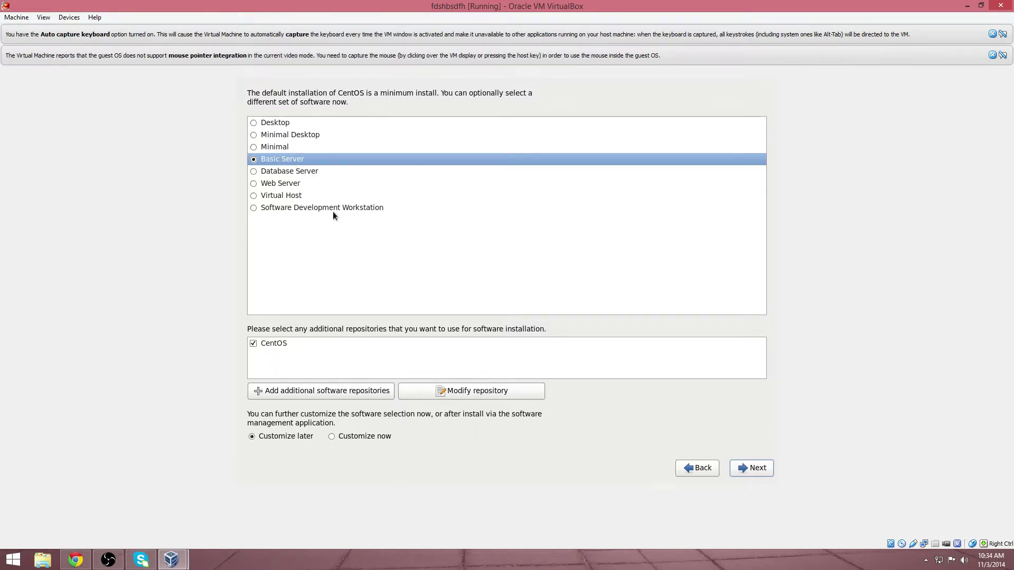
left_click(752, 469)
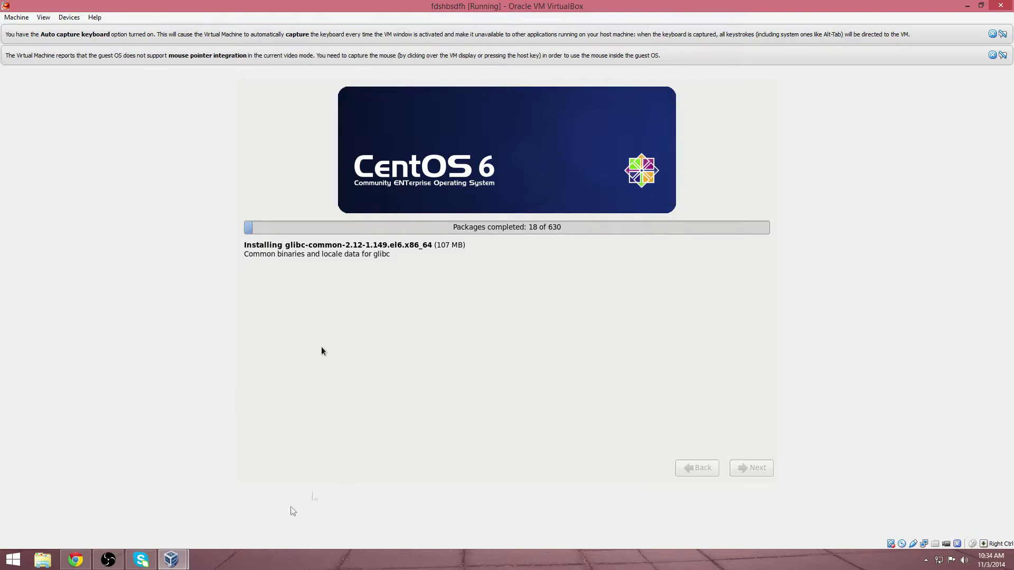
Step: Switch to the Chrome window while the CentOS packages install
left_click(75, 559)
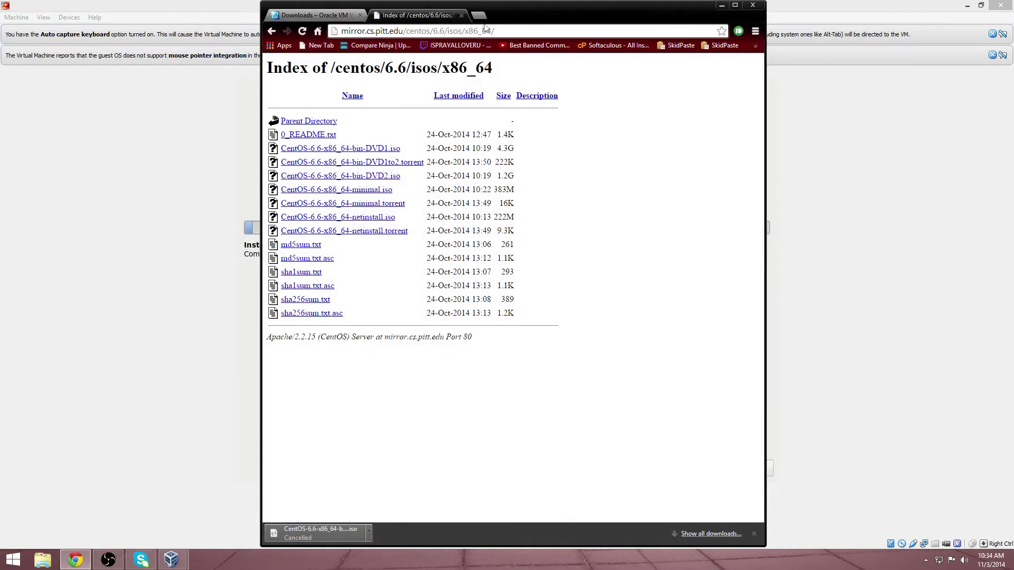
Step: Open a new Chrome tab and drag the browser window aside
left_click(483, 17)
left_click_drag(616, 19, 559, 1)
Step: Play the Trap Megamix bookmark video, then reboot the finished CentOS installation
left_click(836, 37)
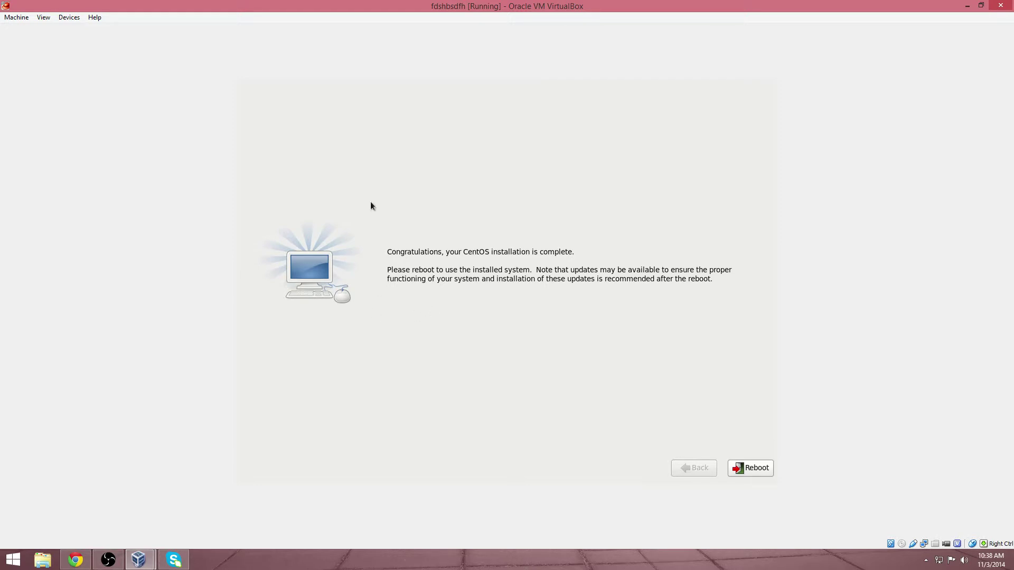
left_click(753, 467)
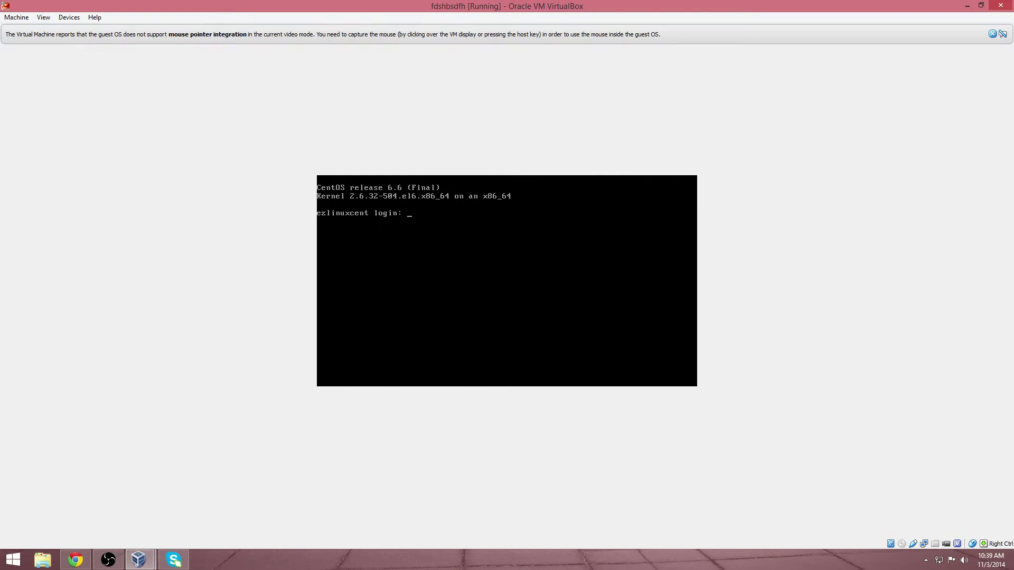
Step: Log in as root and list all home-directory files with ls -a
type("root")
key("Return")
key("Return")
key("Return")
key("Return")
key("Return")
key("Return")
type("ls -a")
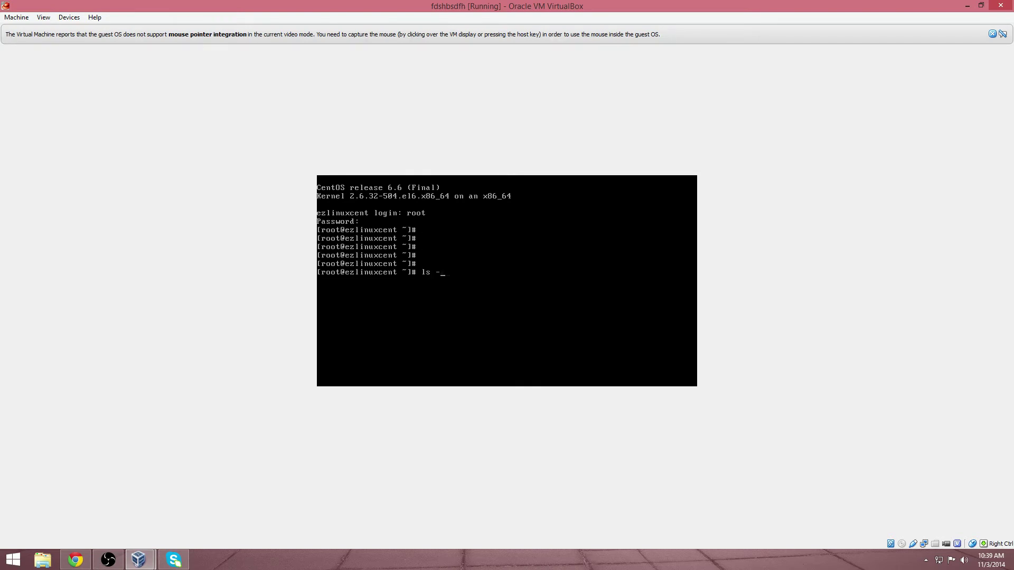
key("Return")
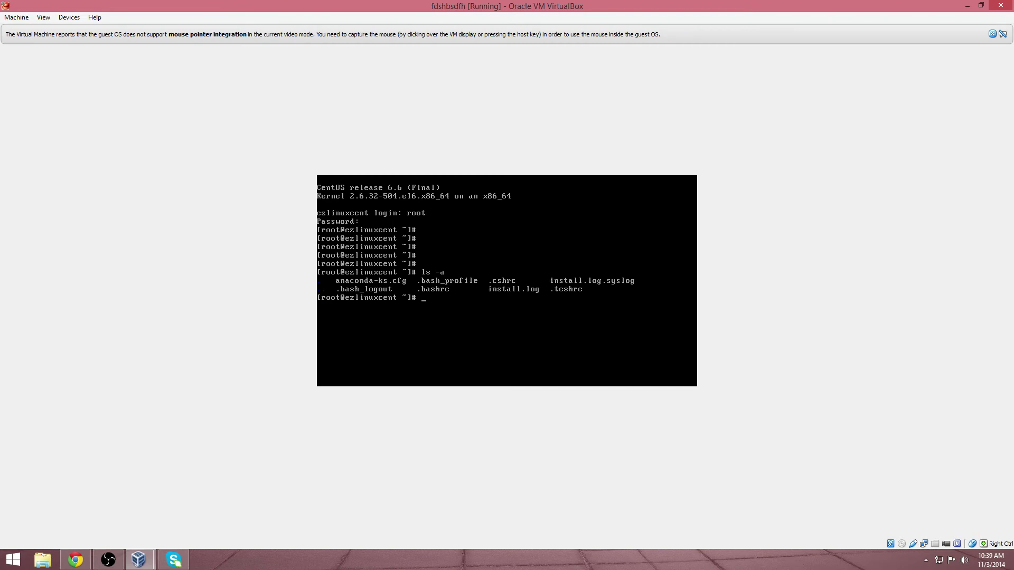
Step: Recapture the mouse and run shutdown -h now to power off the VM
key("Control_R")
left_click(461, 319)
left_click(487, 344)
type("shutdown -h now")
key("Return")
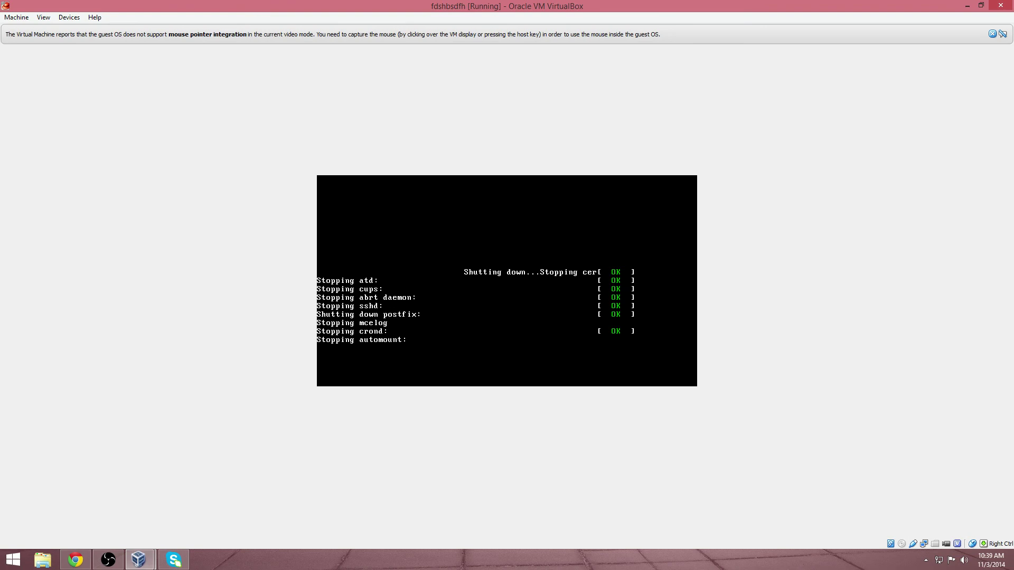
left_click(108, 560)
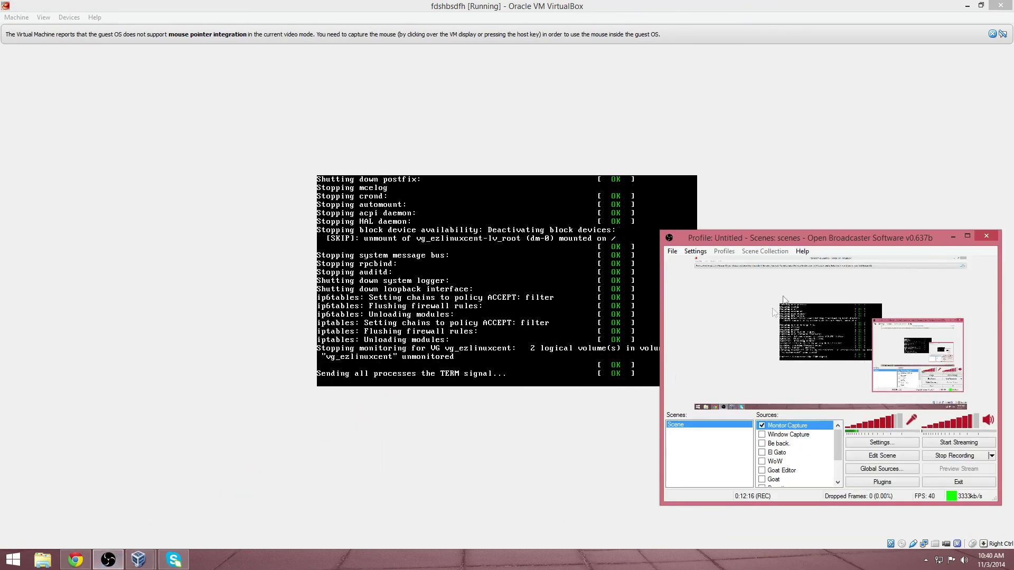